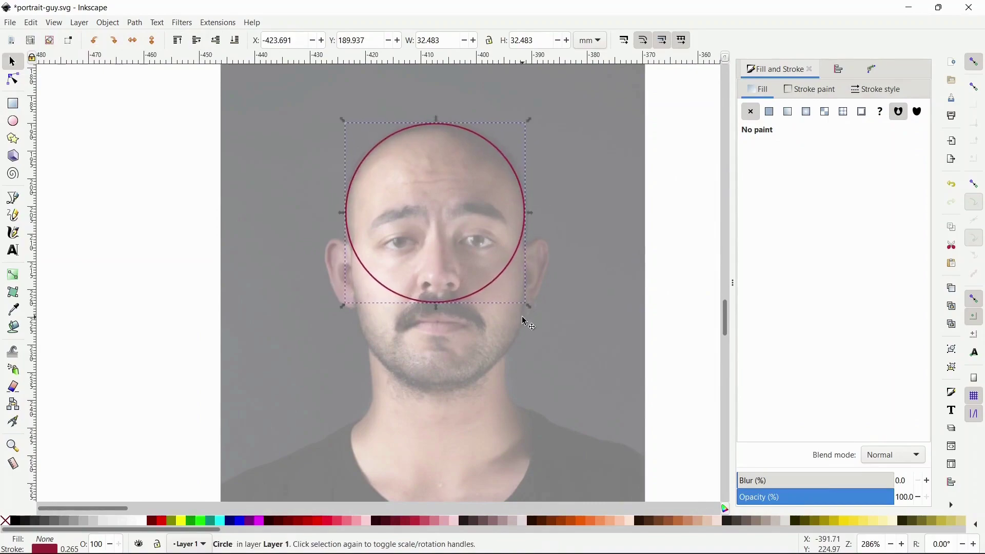
Enlarge the head circle to about 33 mm in diameter and align it with the skull in the photo
left_click_drag(529, 306, 532, 309)
left_click(487, 284)
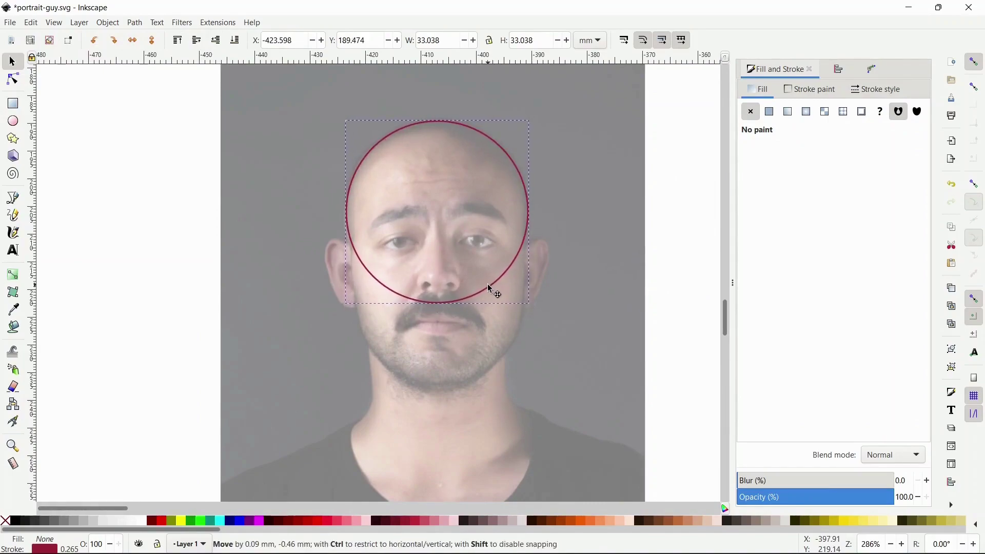
Draw a rectangle about 22 mm tall over the lower face and fit its width to the sides of the head circle
left_click(13, 105)
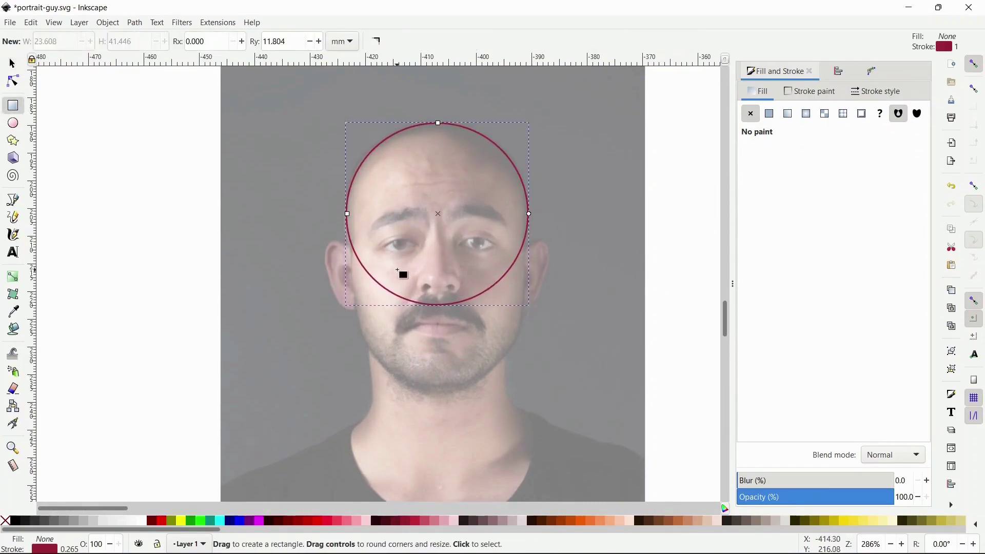
mouse_move(347, 223)
left_mouse_down()
mouse_move(443, 333)
mouse_move(541, 344)
left_mouse_up()
left_click_drag(538, 281, 539, 192)
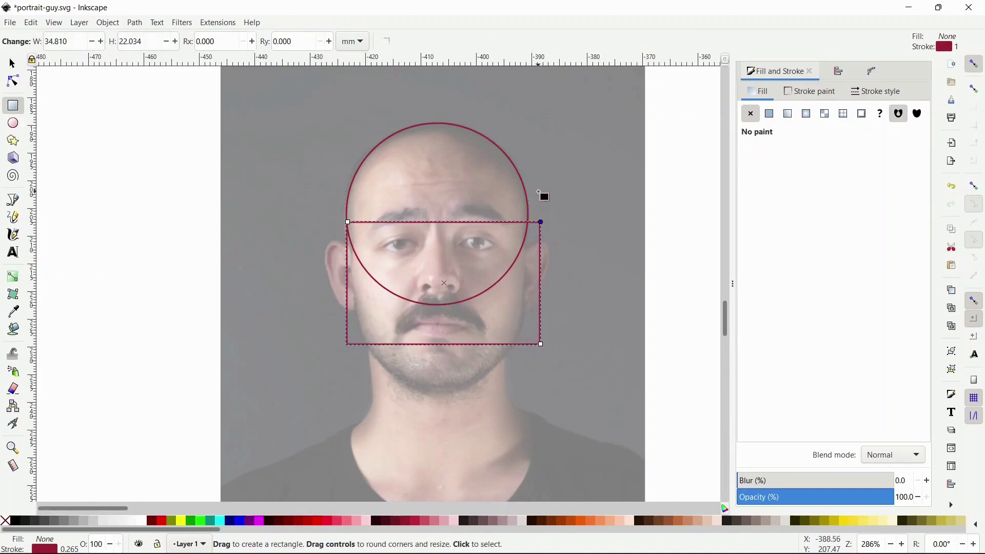
key("s")
left_click_drag(545, 281, 530, 281)
left_click(338, 282)
left_click(346, 286)
left_click_drag(343, 281, 343, 283)
left_click_drag(436, 342, 434, 339)
Convert the rectangle to a path and taper its two bottom corners inward to match the jaw
key("z")
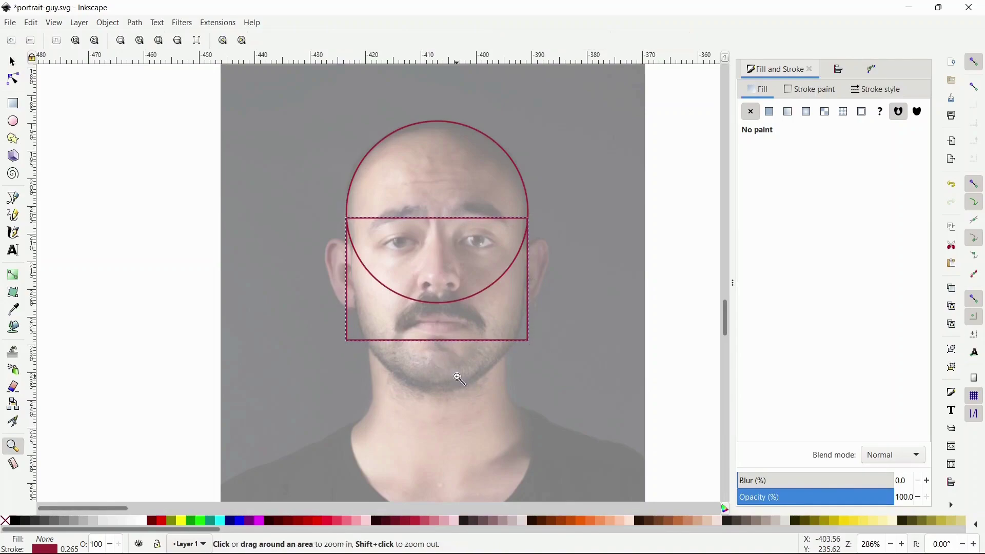
left_click(456, 378)
left_click(134, 22)
left_click(154, 36)
key("n")
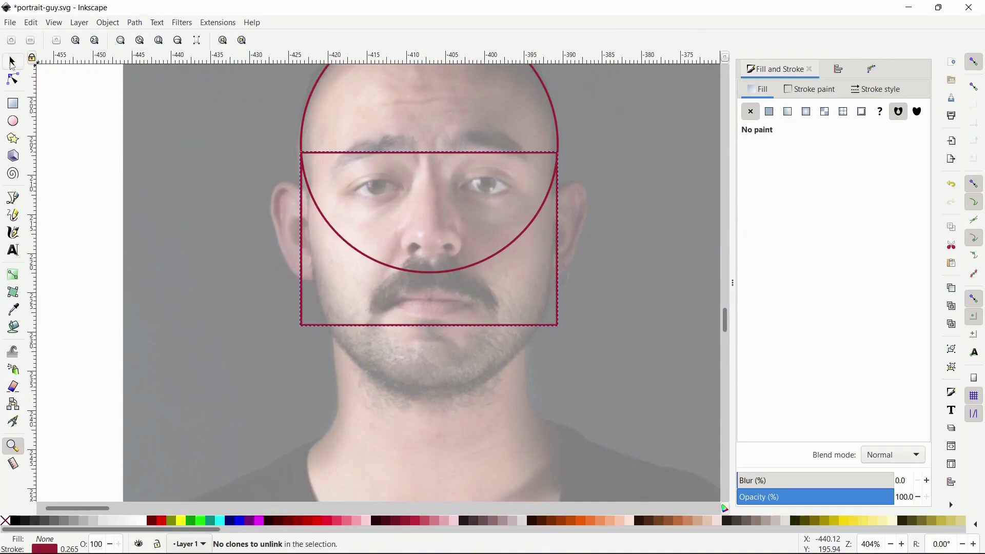
left_click_drag(256, 307, 605, 355)
left_click_drag(568, 328, 550, 331)
Insert nodes along the jaw path's bottom edge and pull the middle ones down to form a narrowed chin
left_click(11, 40)
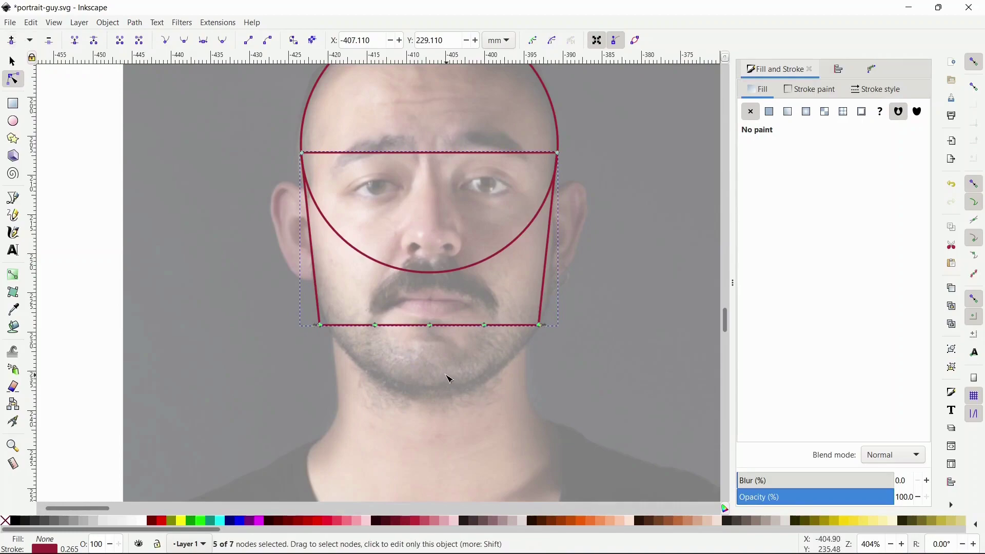
left_click_drag(364, 302, 481, 398)
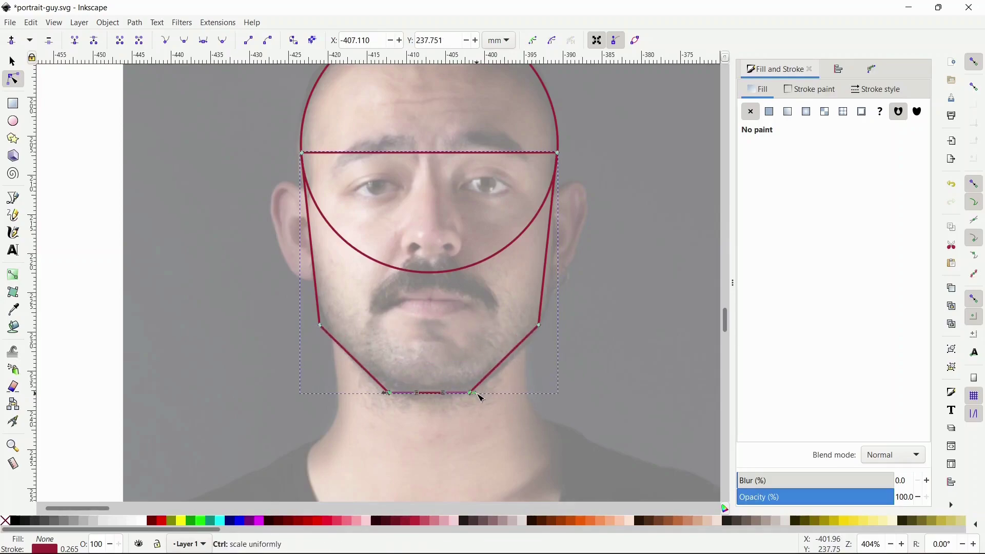
Apply the Corners (Fillet/Chamfer) path effect to the jaw shape and round its right jaw corner
left_click(135, 22)
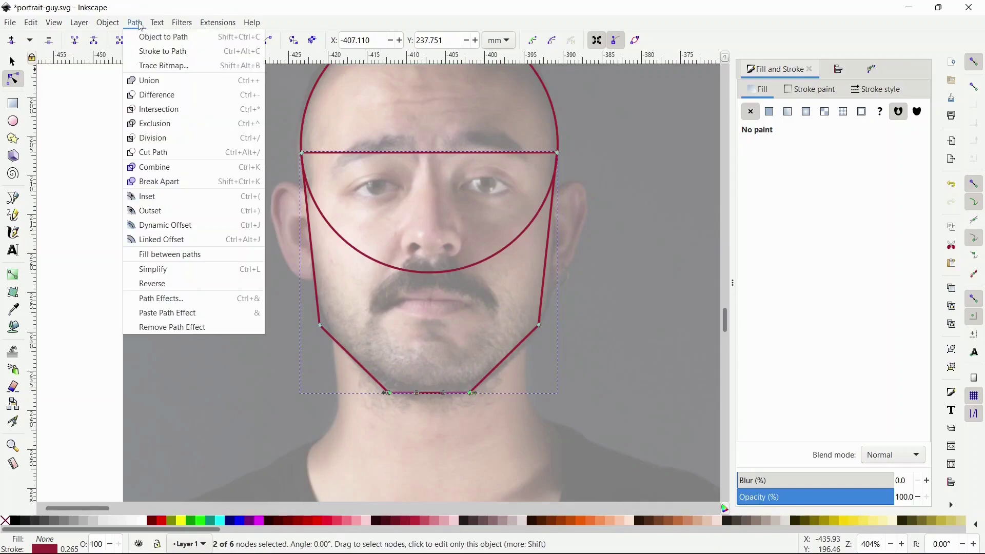
left_click(186, 298)
left_click(758, 485)
left_click(277, 146)
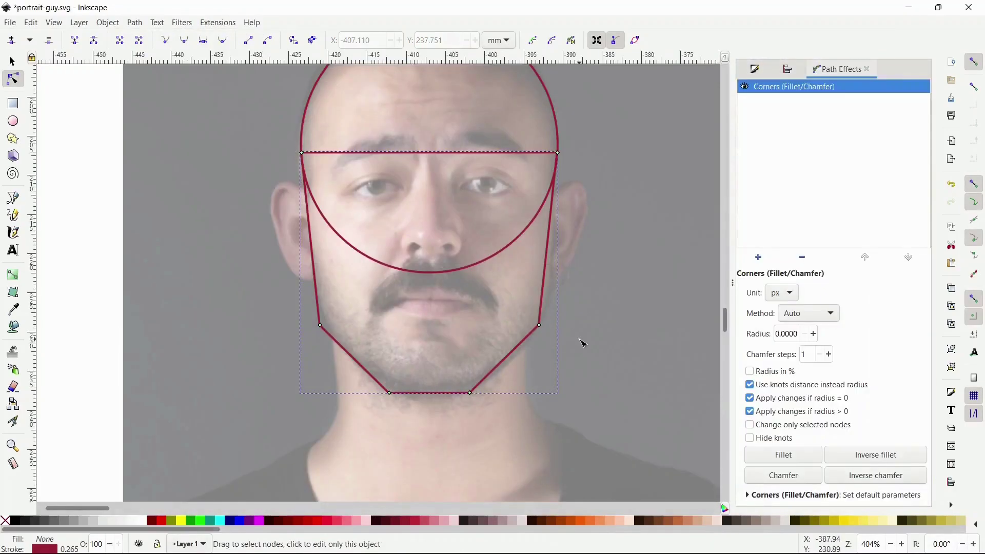
left_click(538, 322, "shift")
left_click(550, 358)
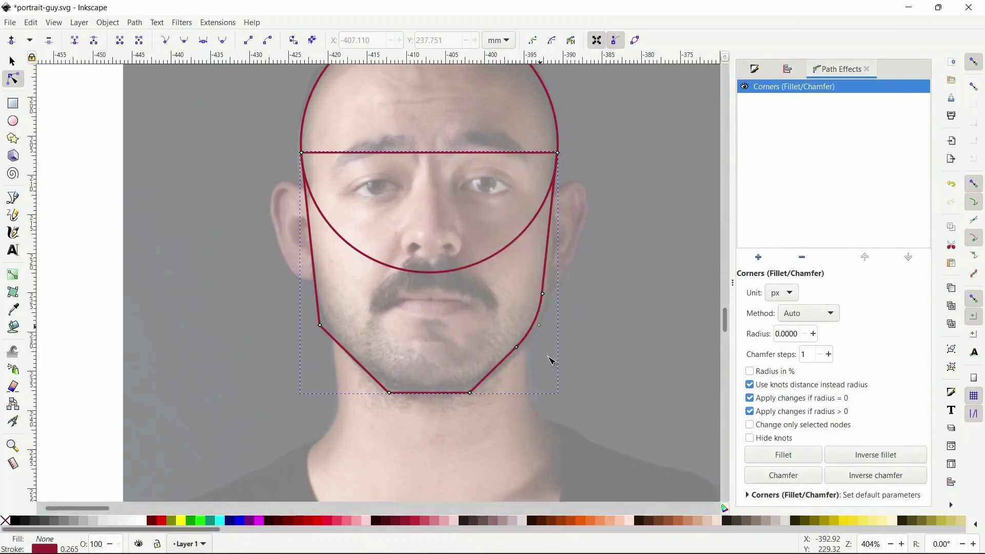
Round the two chin corners with a radius of 5 and the left jaw corner with a radius of 4
left_click(472, 391, "shift")
type("5")
left_click(546, 358)
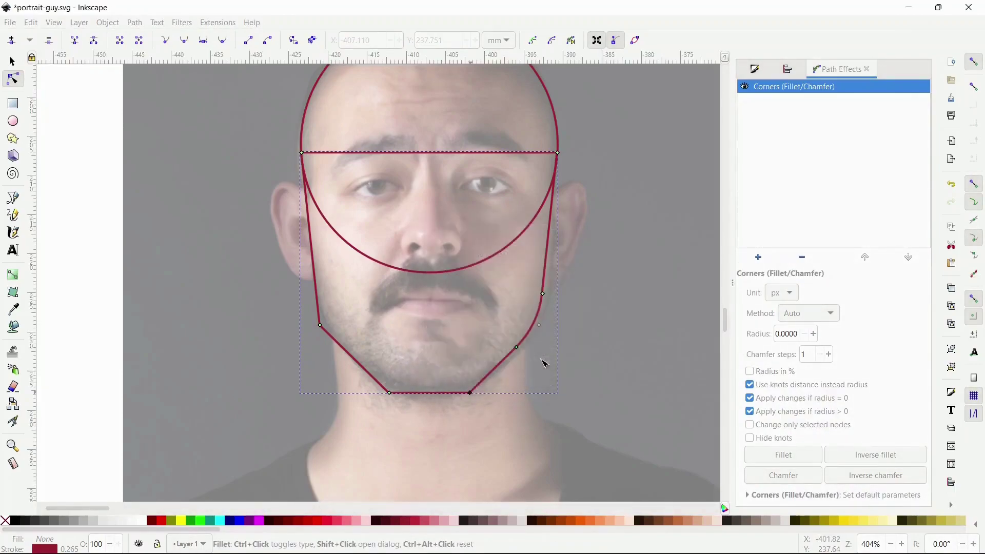
left_click(390, 392, "shift")
type("5")
left_click(525, 358)
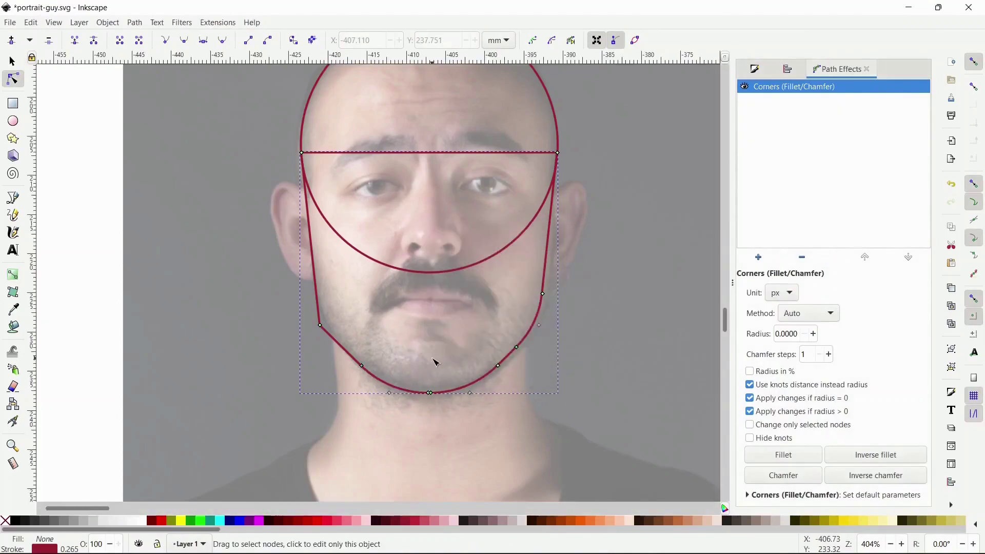
left_click(326, 319, "shift")
type("4")
left_click(530, 358)
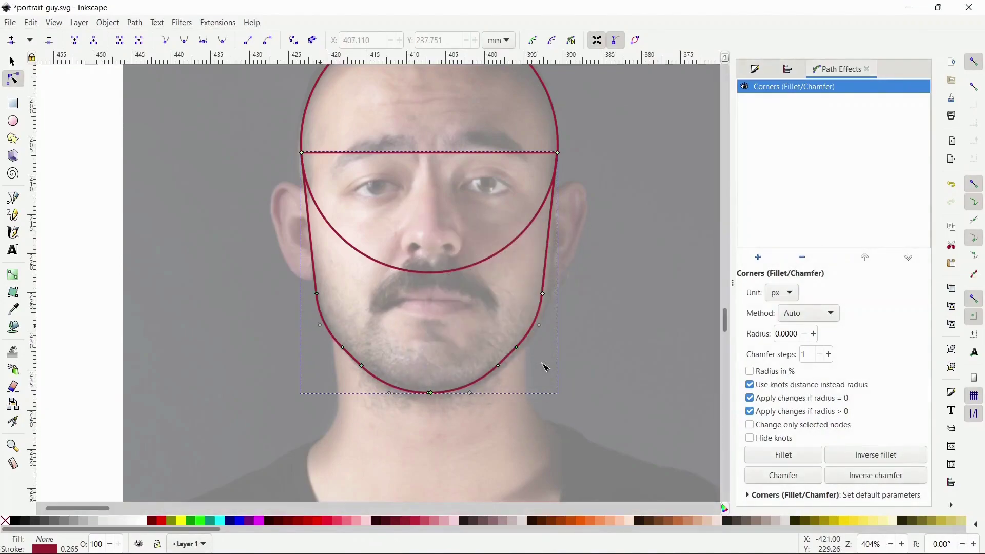
Unite the head circle and the jaw shape into one outline and shift it slightly right to fit the face
key("s")
left_click(302, 120, "shift")
left_click(135, 22)
left_click(154, 79)
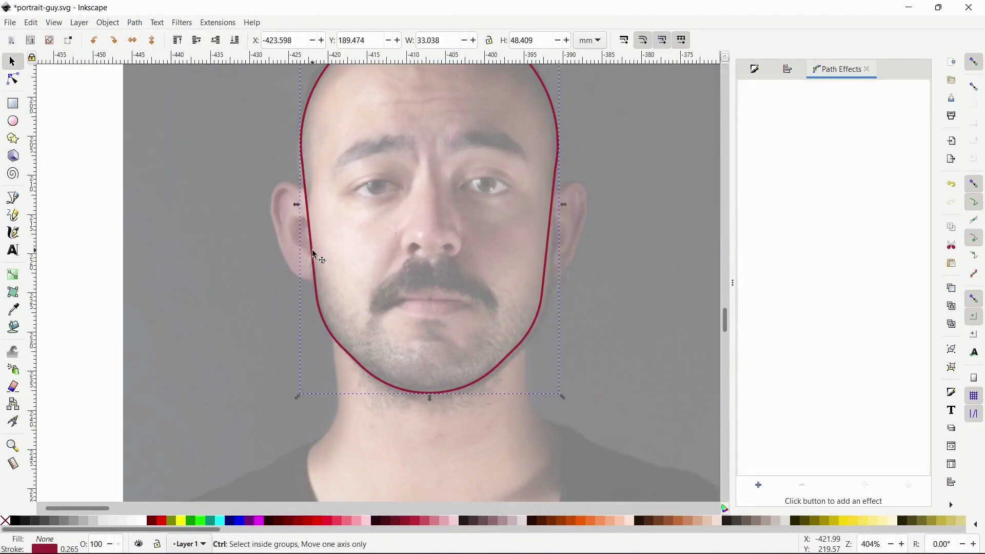
left_click_drag(312, 250, 318, 256)
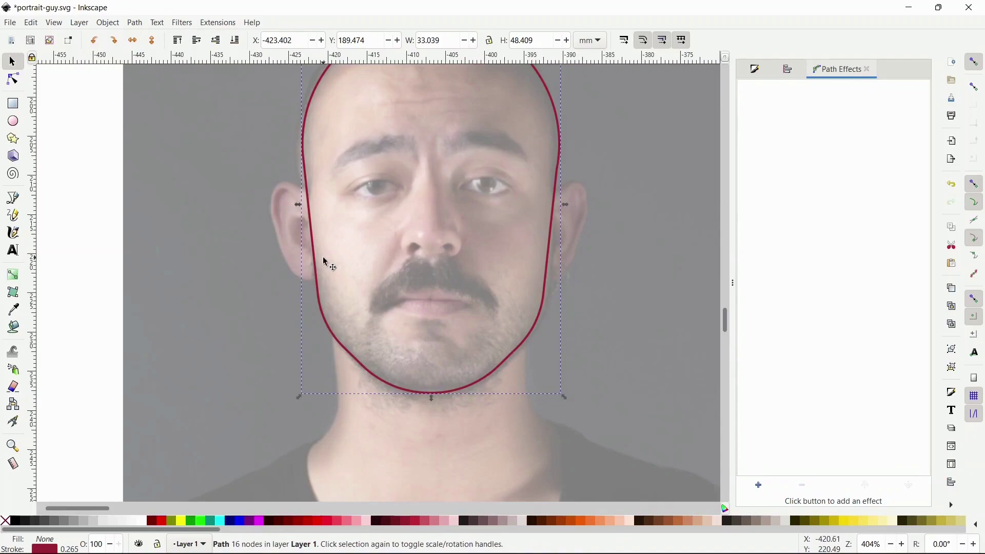
Trace the left eyebrow as a closed, straight-sided six-node path with the Pen tool
key("z")
left_click(378, 162)
key("space")
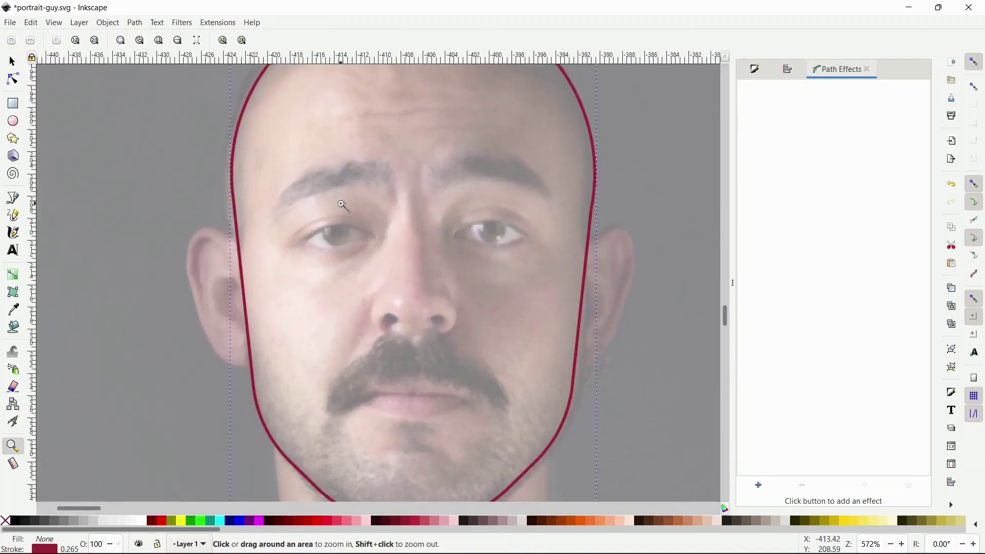
key("b")
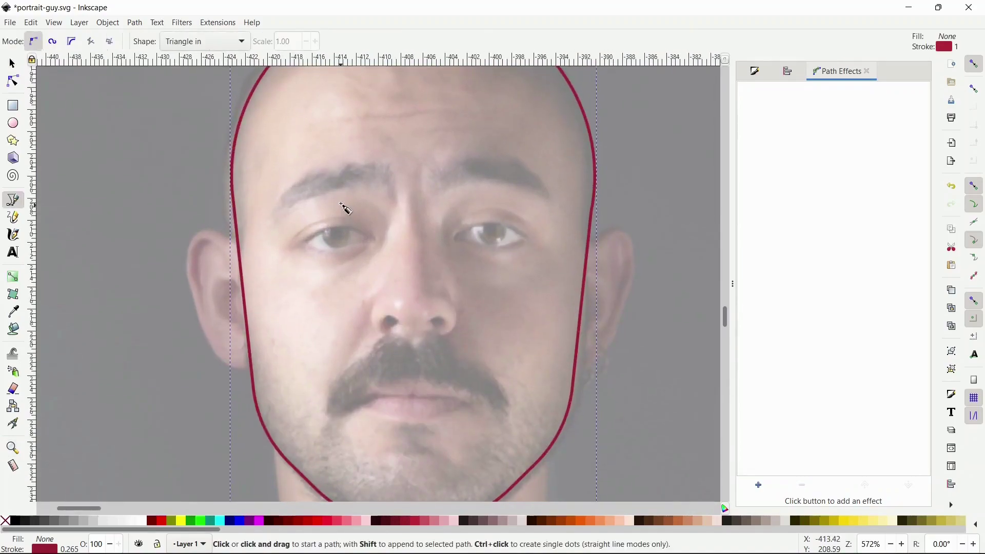
left_click(385, 164)
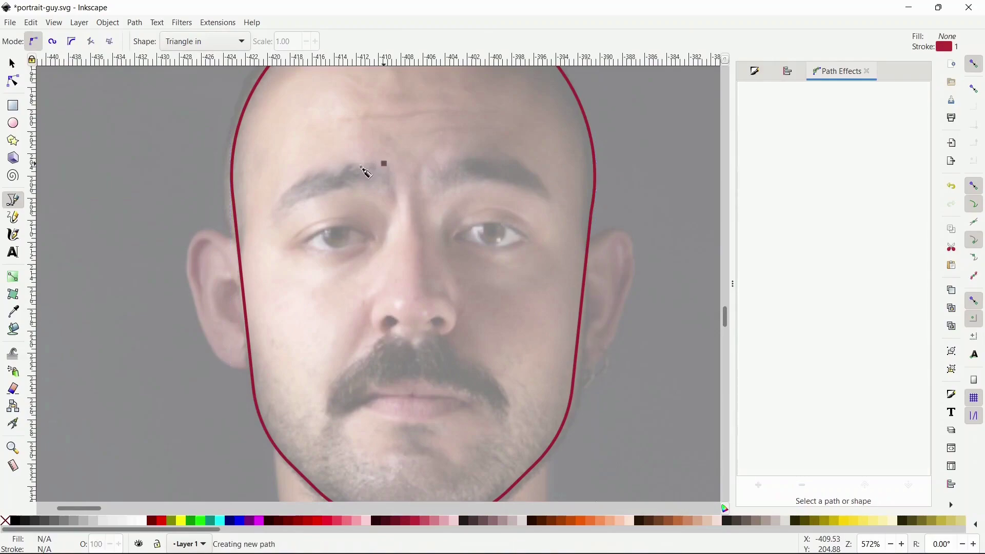
left_click(271, 226)
left_click(287, 206)
left_click(380, 185)
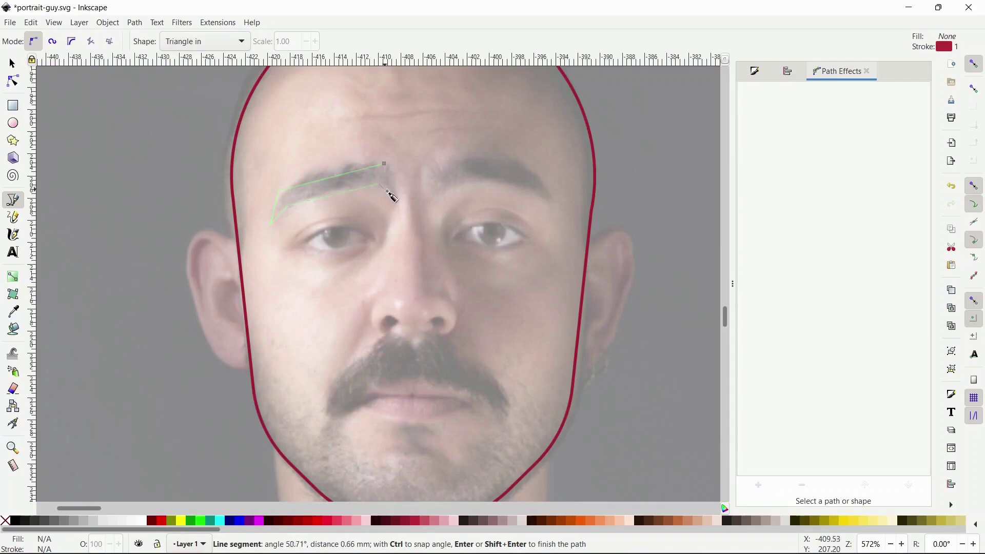
left_click(393, 194)
left_click(384, 164)
Draw a circle about 2.7 mm wide over the iris of the left eye and center it there
key("z")
left_click(340, 240)
key("e")
mouse_move(317, 216)
left_mouse_down()
mouse_move(357, 255)
mouse_move(359, 228)
left_mouse_up()
key("s")
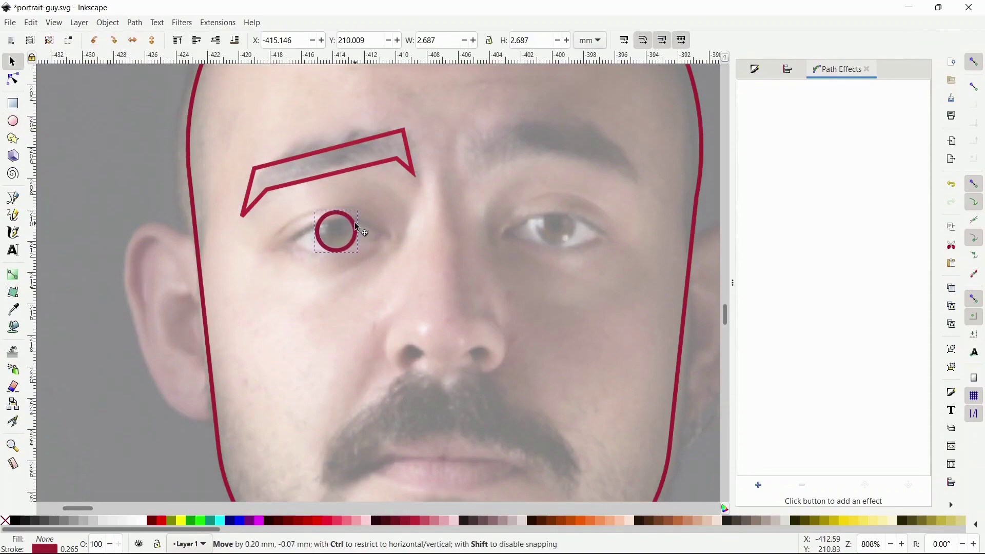
Draw a closed eyelid path across the left eye and bend its upper and lower edges into curves
key("b")
left_click(282, 246)
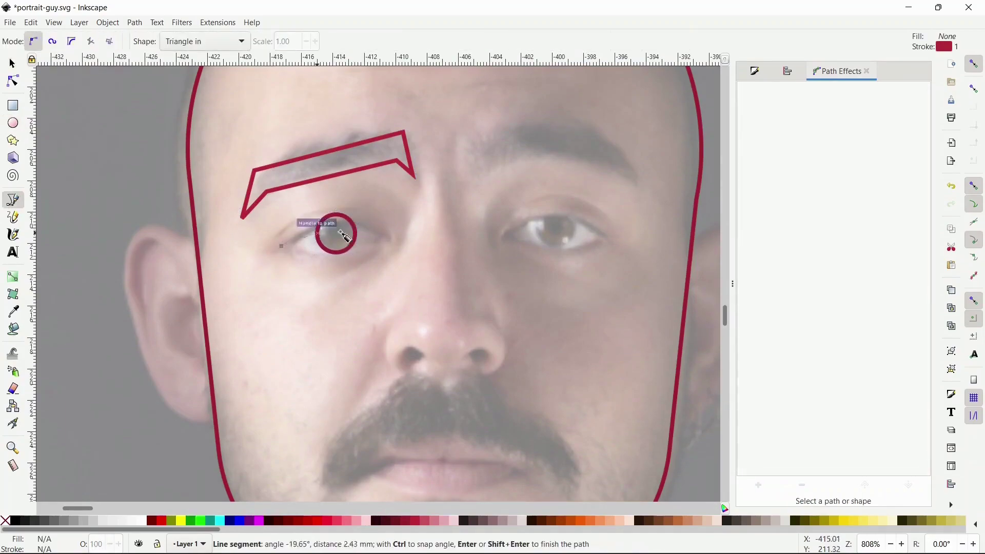
left_click(389, 220)
left_click_drag(282, 247, 216, 314)
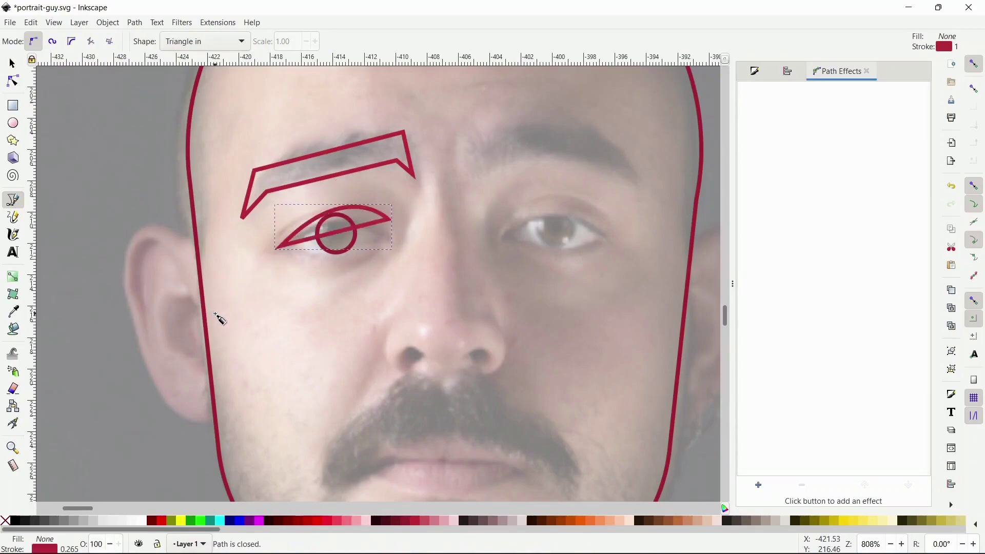
key("n")
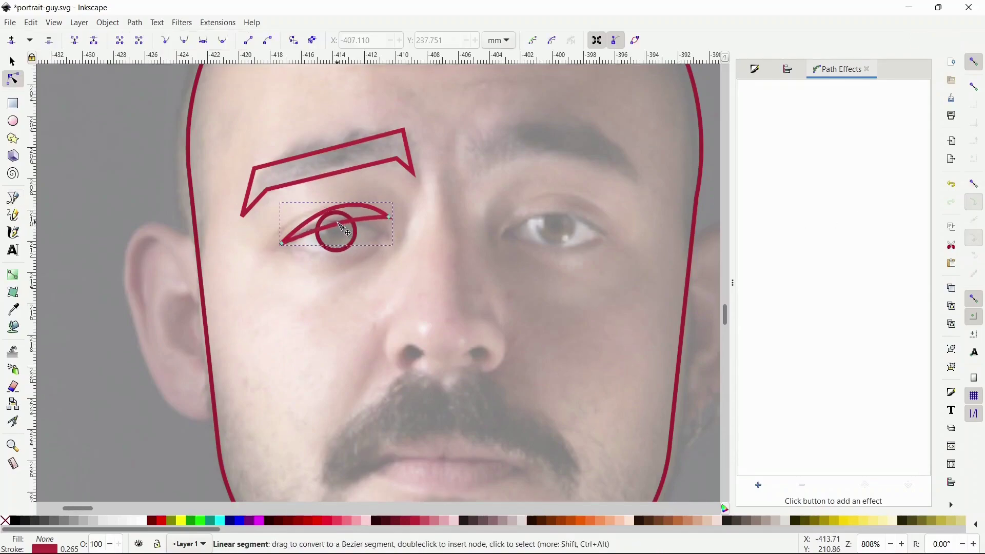
Fill the left eyebrow with the second swatch's dark brown-black and remove its outline
key("z")
scroll(333, 257, "down", 4)
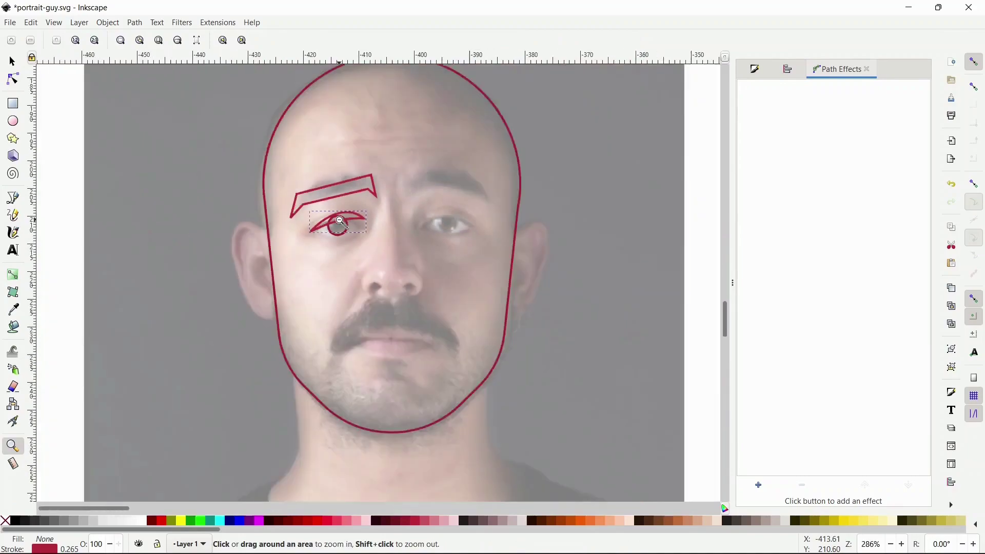
left_click_drag(333, 258, 339, 263)
key("s")
left_click(329, 250)
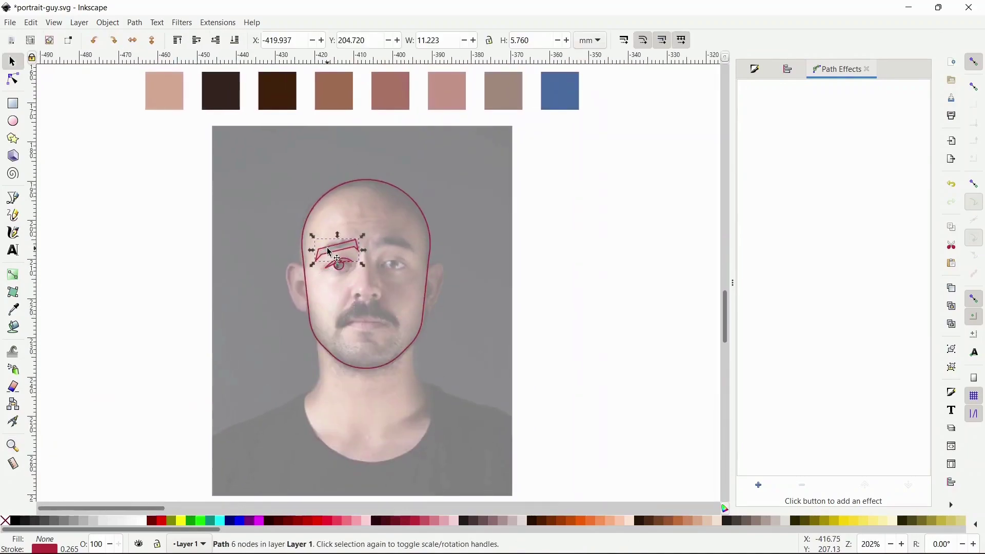
key("d")
left_click(227, 103)
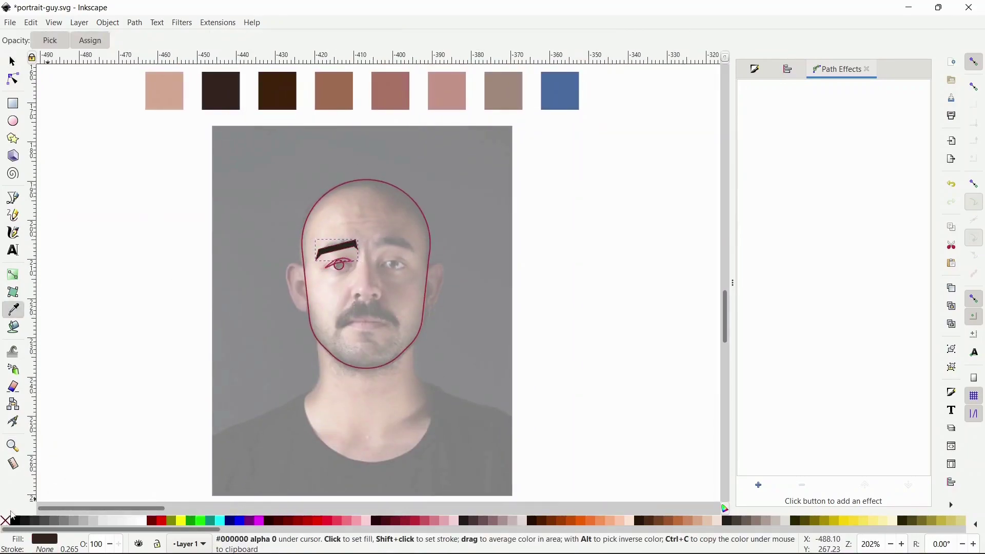
Fill the left iris circle with the third swatch's dark brown and remove its outline
key("s")
left_click(343, 268)
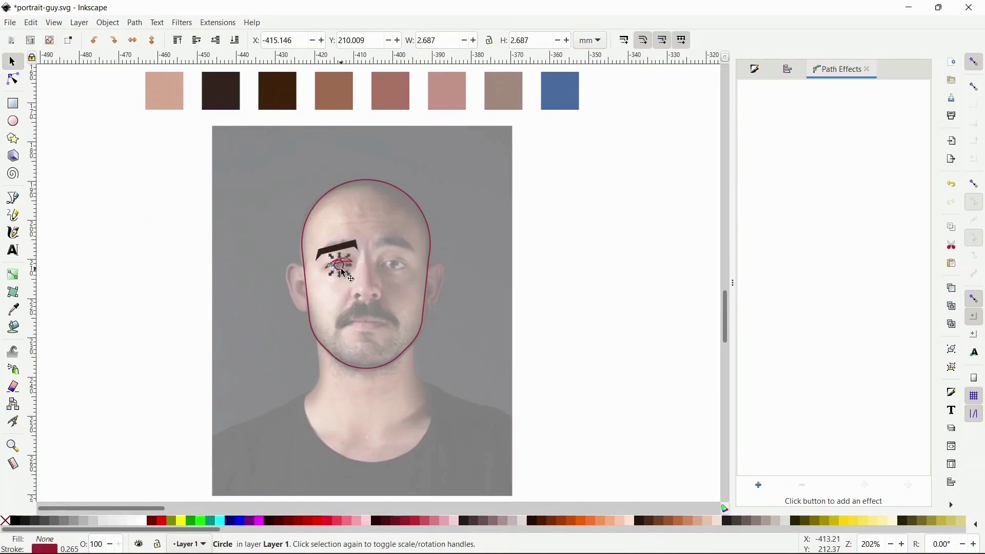
key("d")
left_click(285, 93)
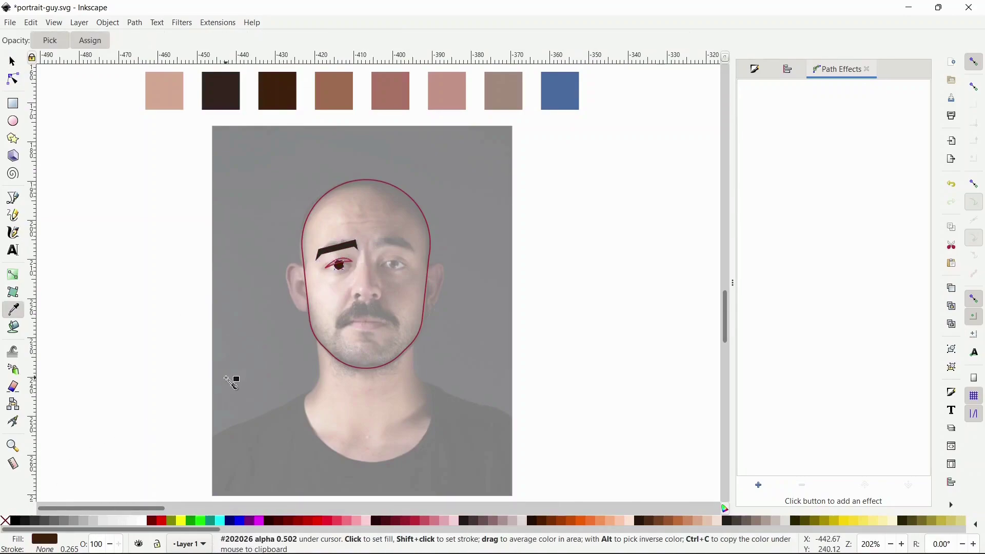
Fill the left eyelid with the fourth swatch's medium brown and remove its outline
key("s")
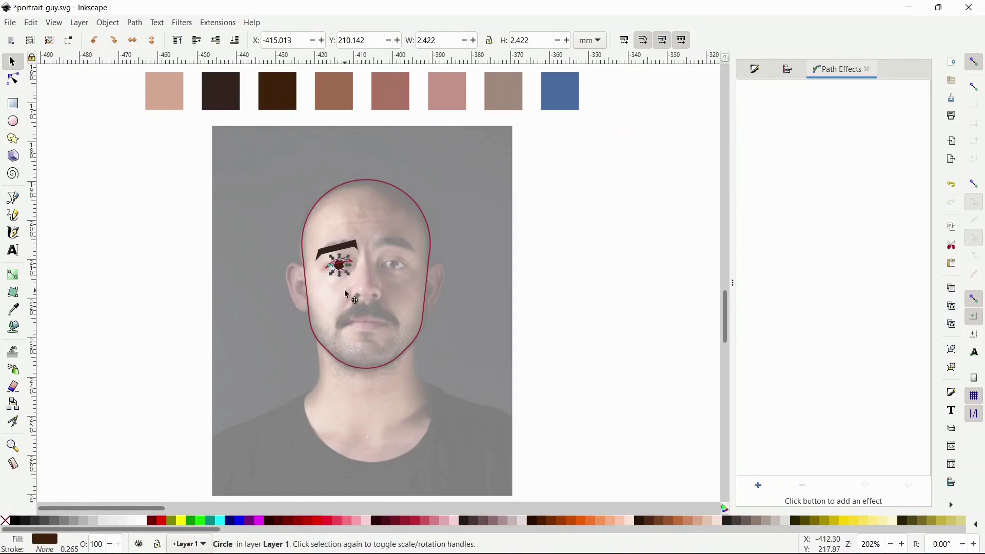
left_click(350, 264)
key("d")
left_click(333, 96)
left_click(3, 522, "shift")
Group the left eyebrow, eyelid and iris, then duplicate the group, flip it horizontally and place it over the right eye
key("z")
left_click(209, 327)
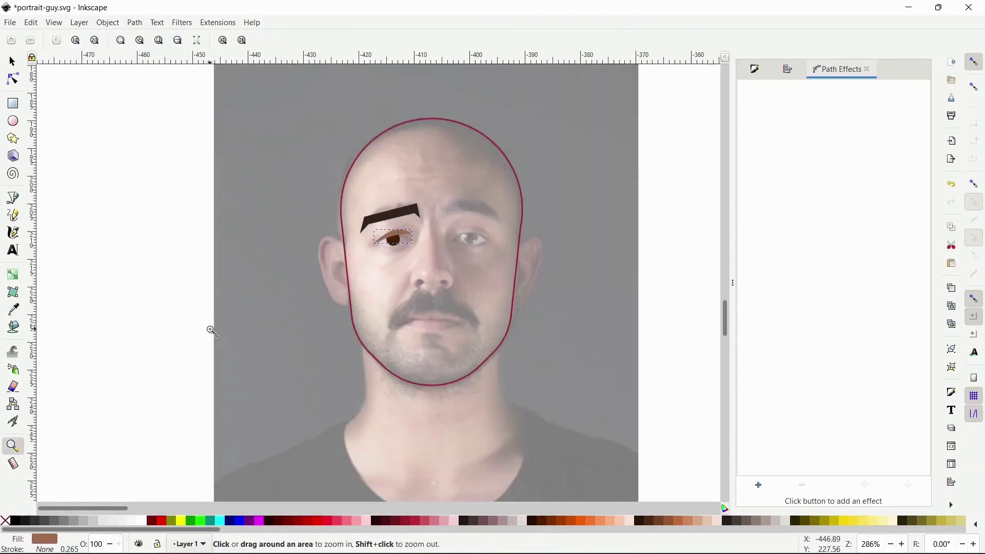
left_click(13, 61)
mouse_move(187, 176)
left_mouse_down()
mouse_move(468, 302)
mouse_move(458, 302)
left_mouse_up()
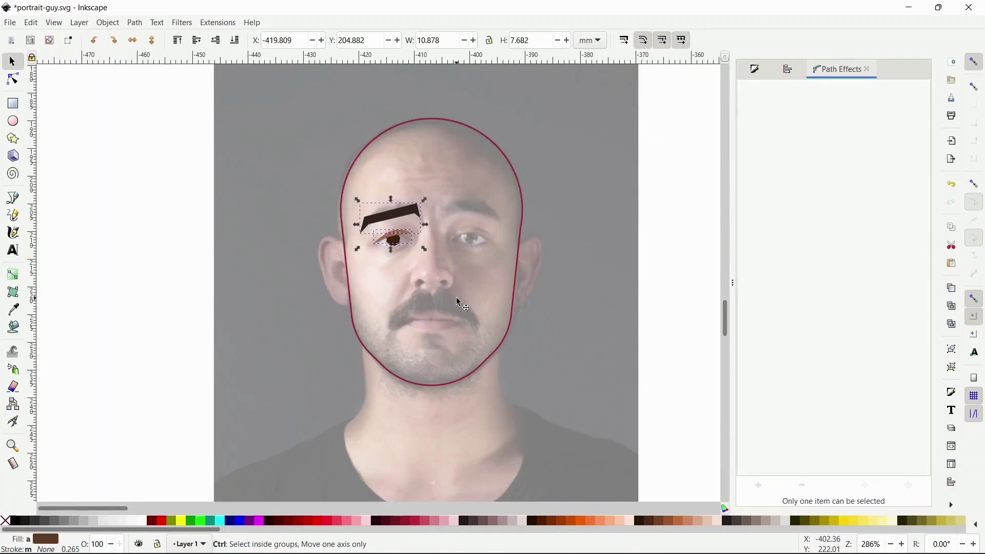
key("ctrl+g")
key("ctrl+d")
key("h")
left_click_drag(392, 220, 474, 228)
left_click(431, 287)
Draw a circle about 4.3 mm wide over the tip of the nose and position it there
key("z")
left_click(438, 277)
left_click_drag(449, 277, 403, 286)
key("s")
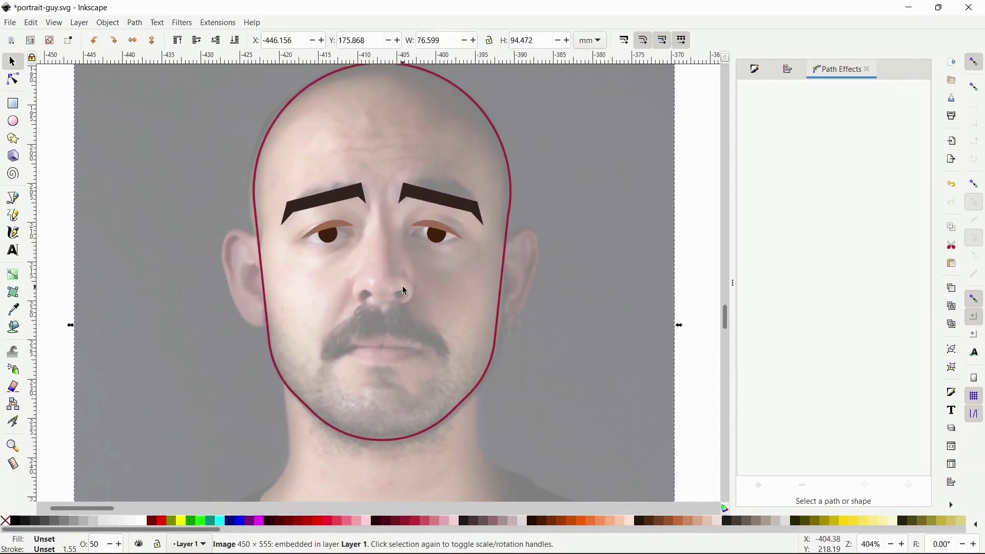
key("z")
left_click(402, 285)
key("e")
left_click_drag(401, 300, 391, 292)
left_click_drag(341, 262, 386, 320)
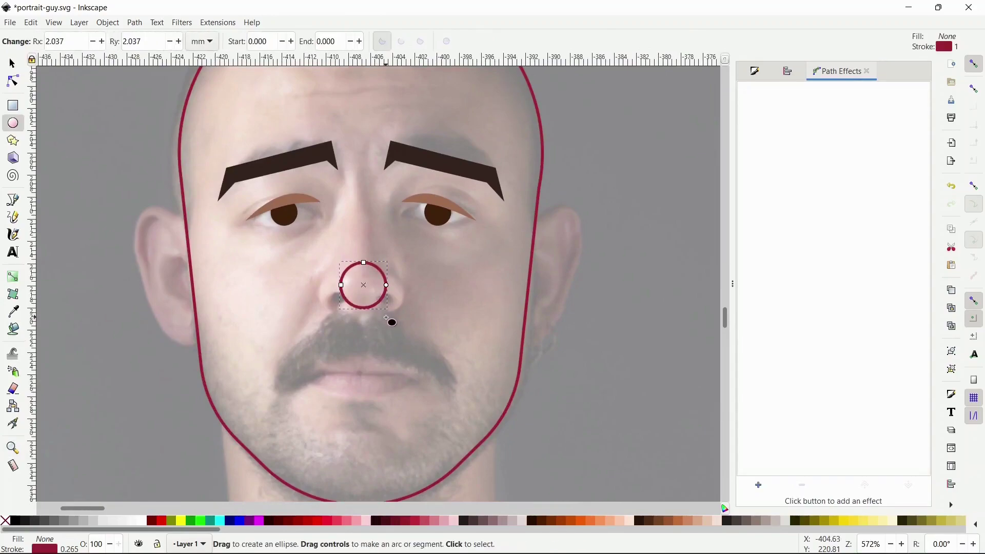
key("s")
left_click(387, 280)
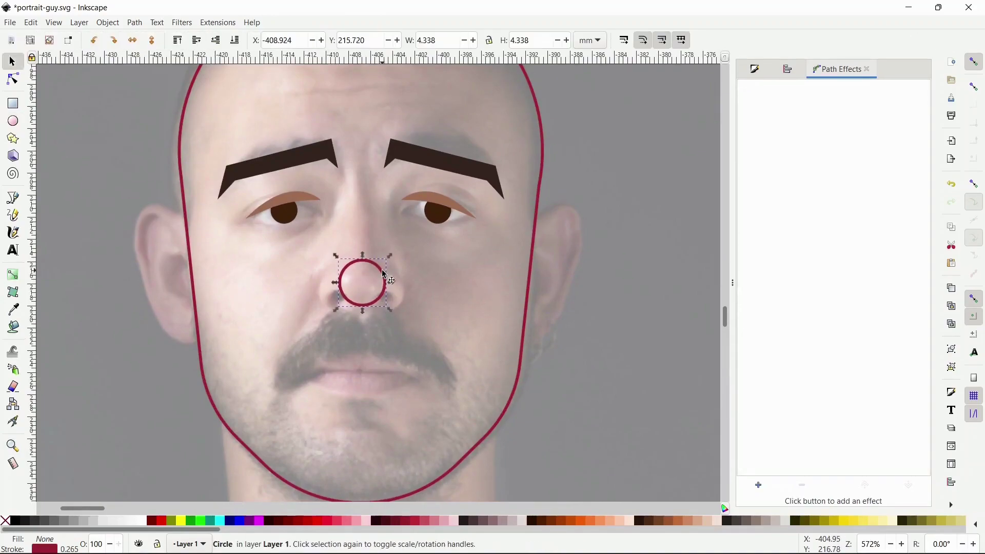
Draw a smaller circle over the left wing of the nose and a nostril ellipse about 1.7 by 1.3 mm inside it
key("e")
mouse_move(316, 278)
left_mouse_down()
mouse_move(351, 311)
mouse_move(334, 280)
mouse_move(304, 307)
mouse_move(350, 301)
left_mouse_up()
key("s")
key("e")
key("s")
key("z")
double_click(403, 329)
key("space")
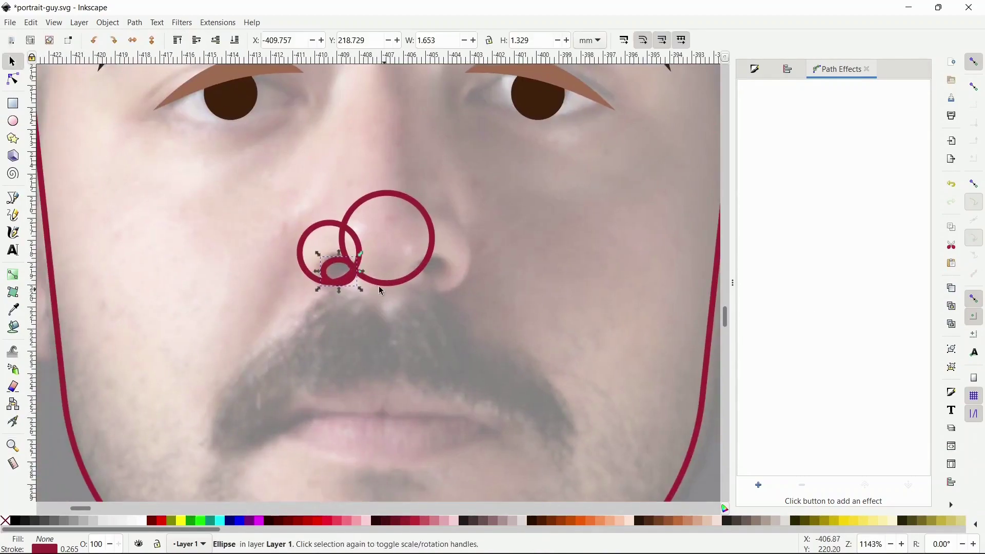
Duplicate the left nose wing circle and nostril, flip the copy horizontally and place it over the right side of the nose
left_click_drag(337, 262, 443, 236)
left_click(322, 223, "shift")
key("ctrl+d")
key("Escape")
Draw a narrow rectangle over the nose bridge, convert it to a path and taper its upper end by moving the top nodes inward
key("z")
key("minus")
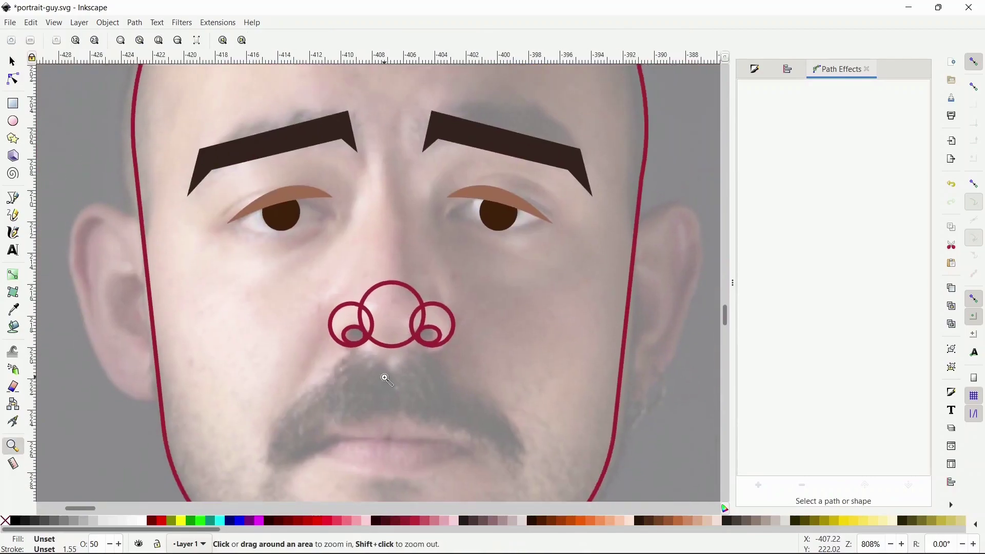
key("r")
left_click_drag(372, 183, 411, 308)
key("s")
left_click(135, 22)
left_click(154, 35)
left_click(13, 79)
left_click_drag(351, 169, 450, 215)
left_click_drag(422, 185, 417, 187)
left_click(445, 268)
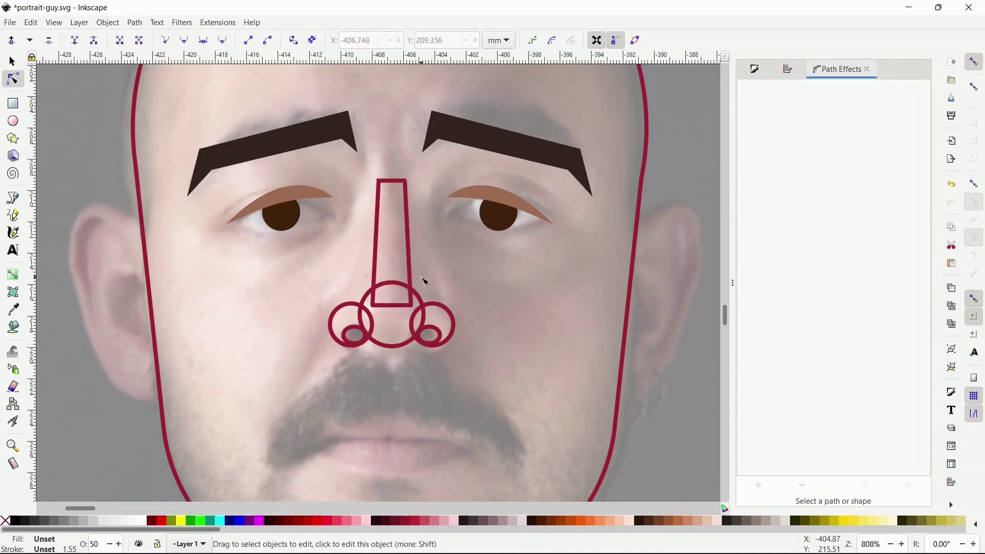
Fill the nose bridge, tip circle and both wing circles with the fifth swatch's reddish brown and remove their outlines
key("z")
left_click(421, 277, "shift")
left_click_drag(421, 277, 374, 288)
left_click(15, 64)
left_click(354, 266)
left_click(354, 322, "shift")
left_click(333, 310, "shift")
left_click(385, 310, "shift")
key("z")
left_click(306, 234, "shift")
left_click_drag(306, 234, 330, 319)
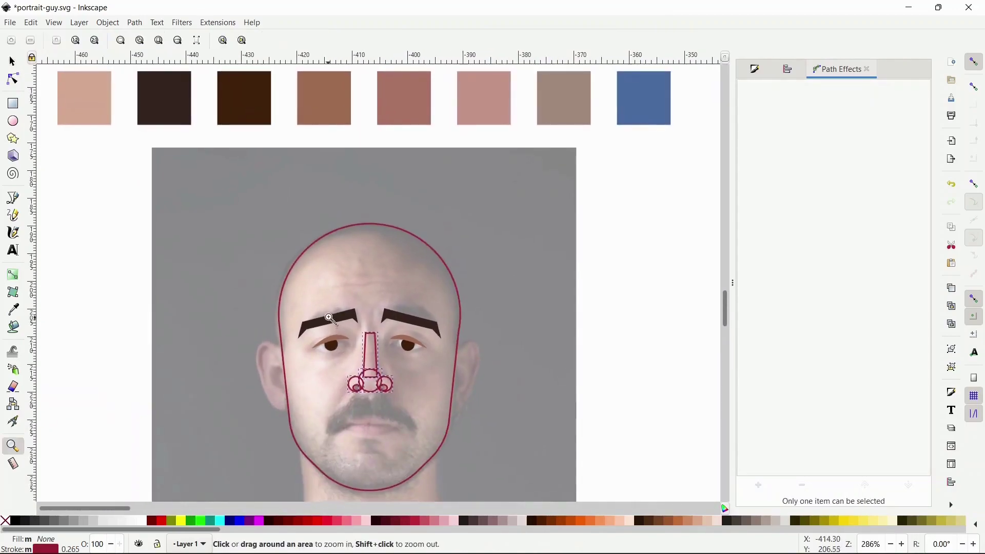
key("d")
left_click(405, 92)
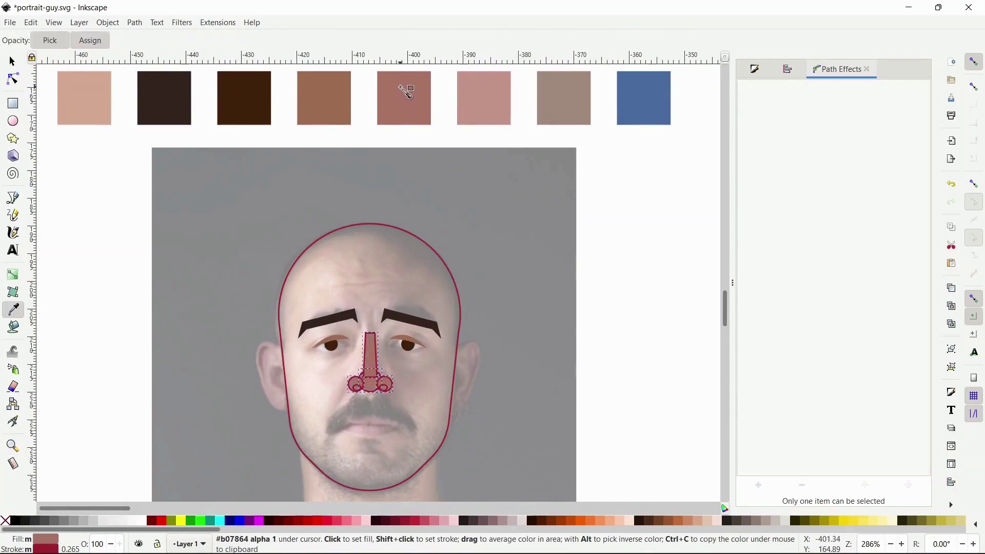
left_click(5, 520, "shift")
Remove the outline of both nostril ellipses and give them a flat near-black brown fill, 2e2724ff
key("s")
key("z")
left_click(370, 410)
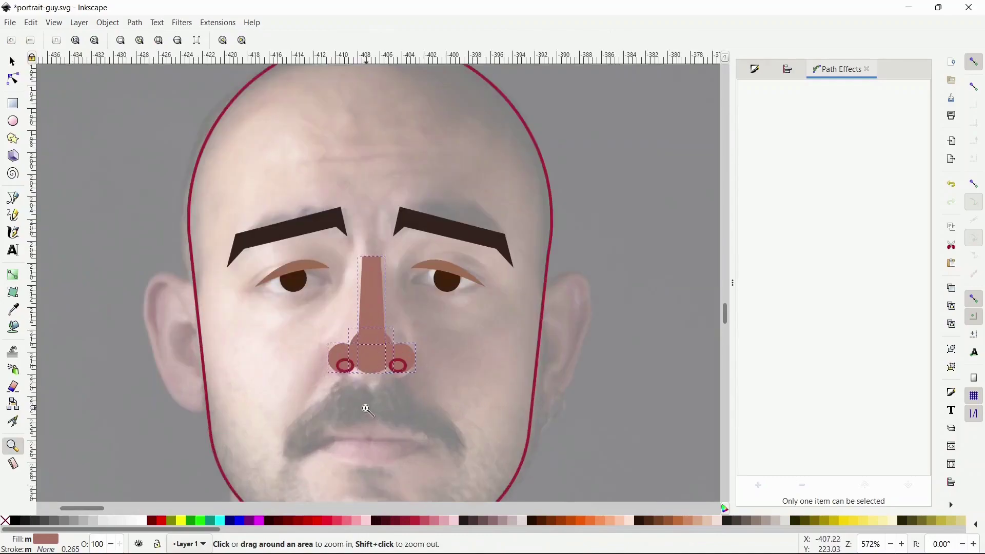
key("s")
left_click(340, 384)
left_click(345, 370)
left_click(399, 370, "shift")
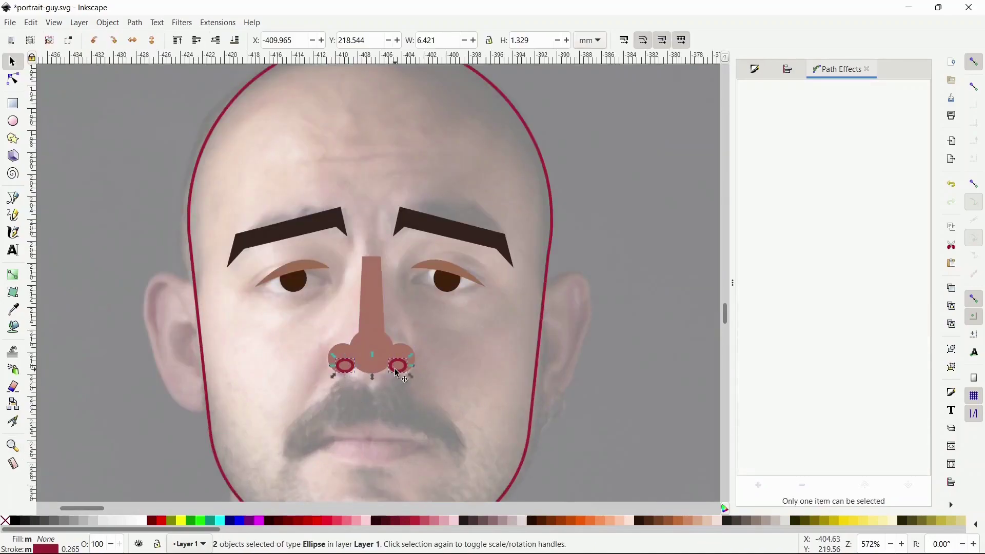
left_click(5, 520, "shift")
left_click(754, 69)
left_click(769, 111)
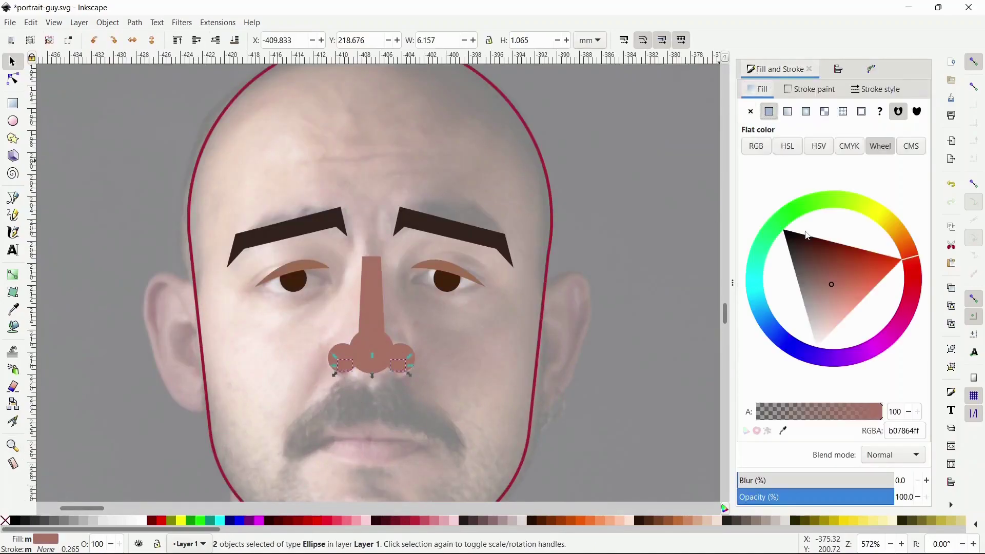
left_click(793, 244)
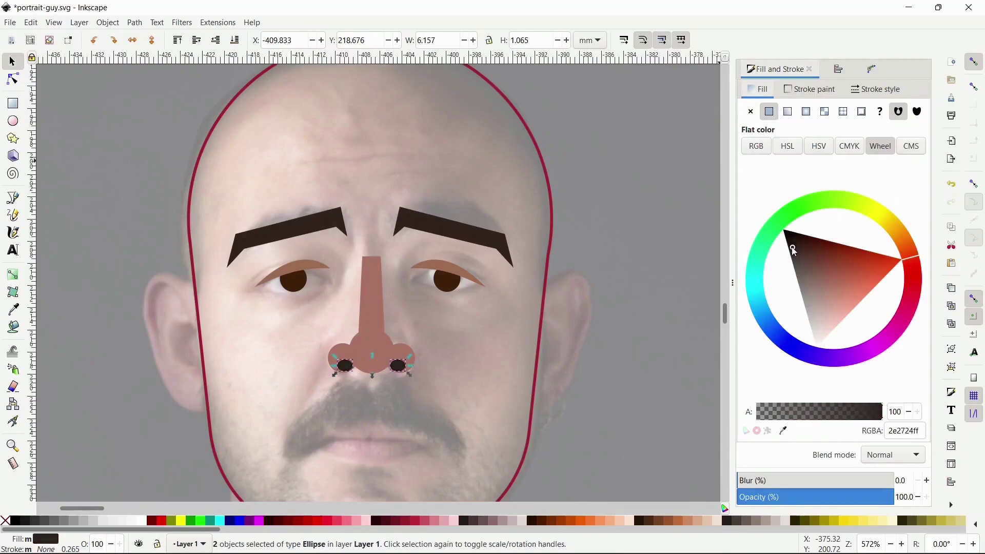
Draw a vertical guide line about 26 mm long down the middle of the face, from the nose bridge to below the chin
left_click(451, 378)
left_click_drag(431, 408, 431, 374)
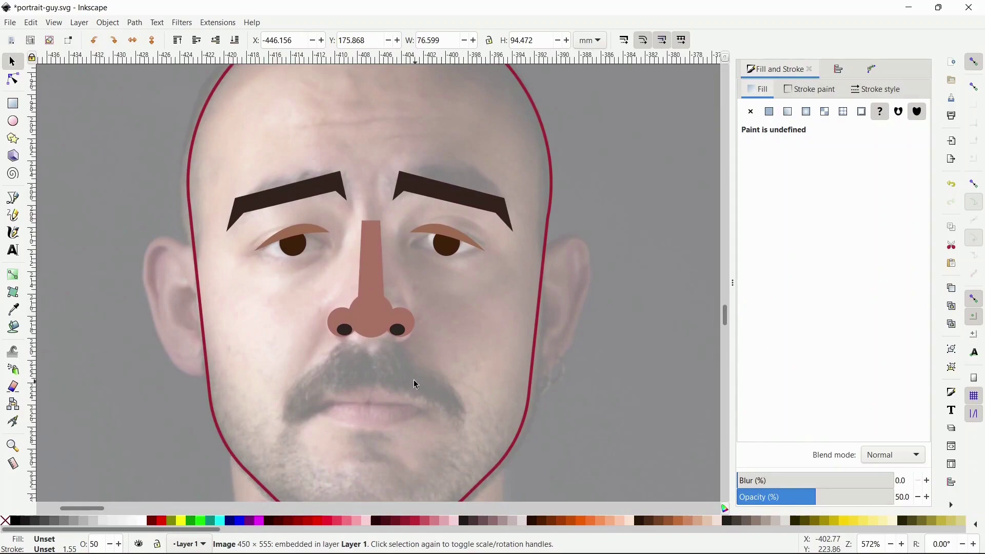
left_click_drag(415, 385, 418, 341)
key("b")
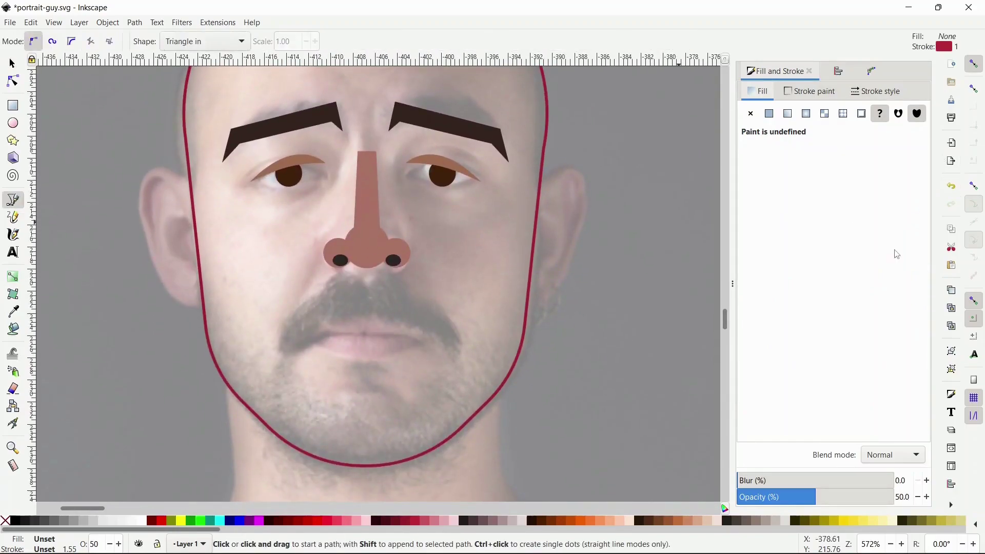
left_click(366, 199)
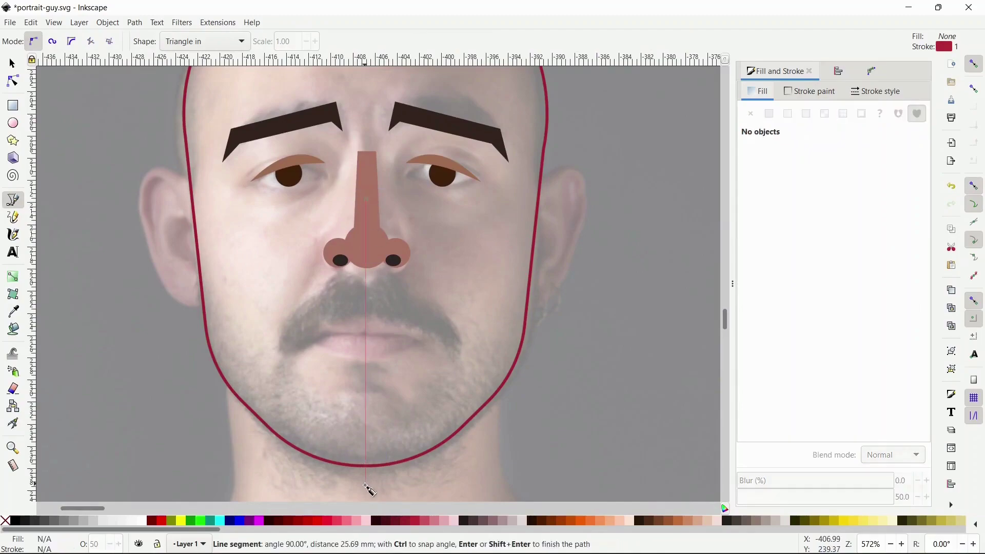
double_click(366, 489)
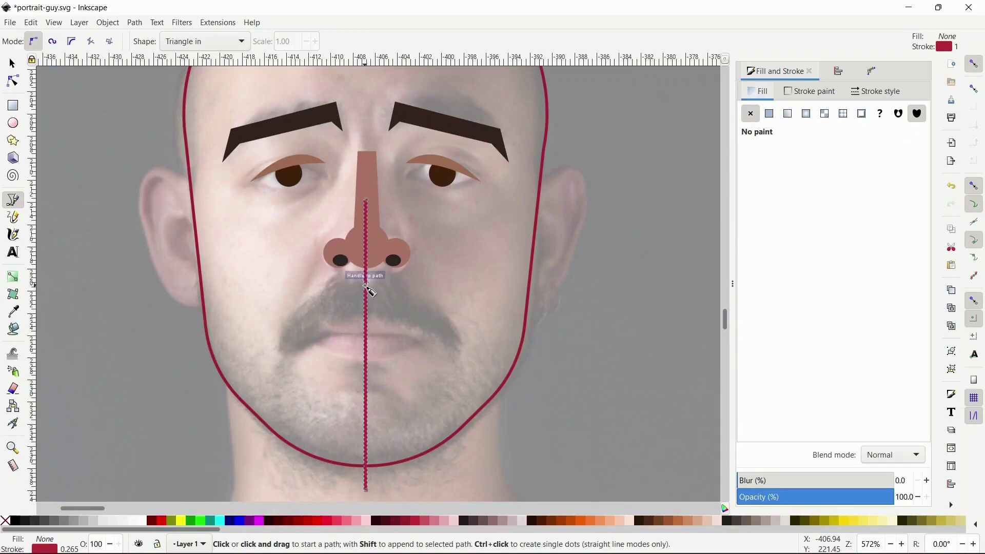
Trace the left half of the mustache as a closed straight-sided shape starting and ending on the vertical guide line
left_click(366, 284)
left_click(339, 277)
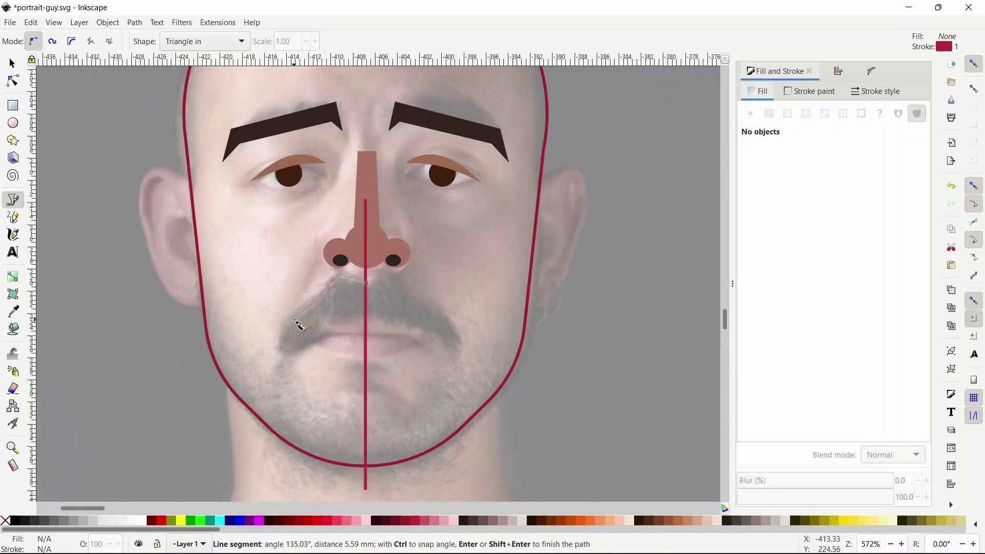
left_click(282, 327)
left_click(282, 367)
left_click(329, 322)
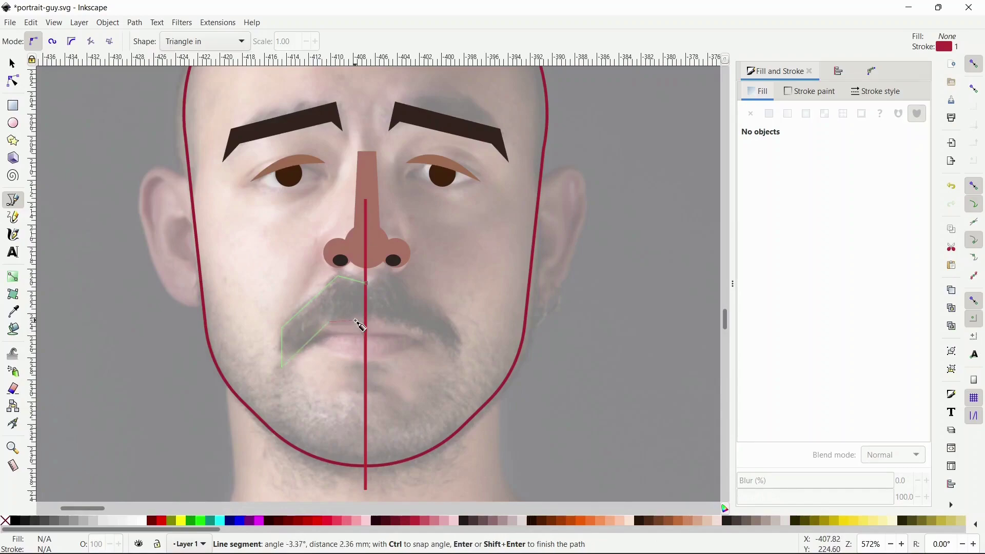
left_click(365, 318)
left_click(368, 284)
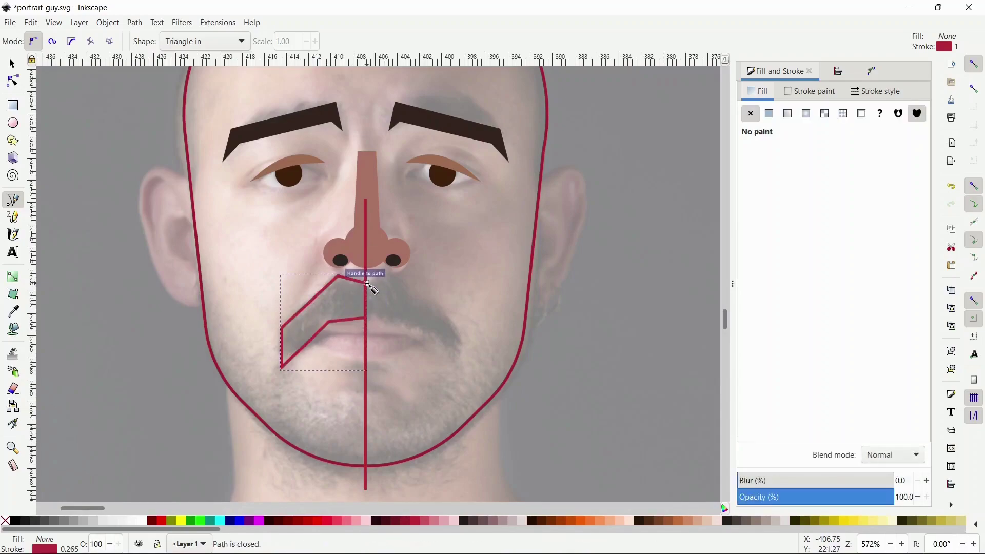
Duplicate the half mustache, flip it horizontally against the guide line and unite both halves into one path
key("s")
left_click_drag(323, 289, 405, 288)
left_click(339, 276, "shift")
left_click(134, 23)
left_click(155, 82)
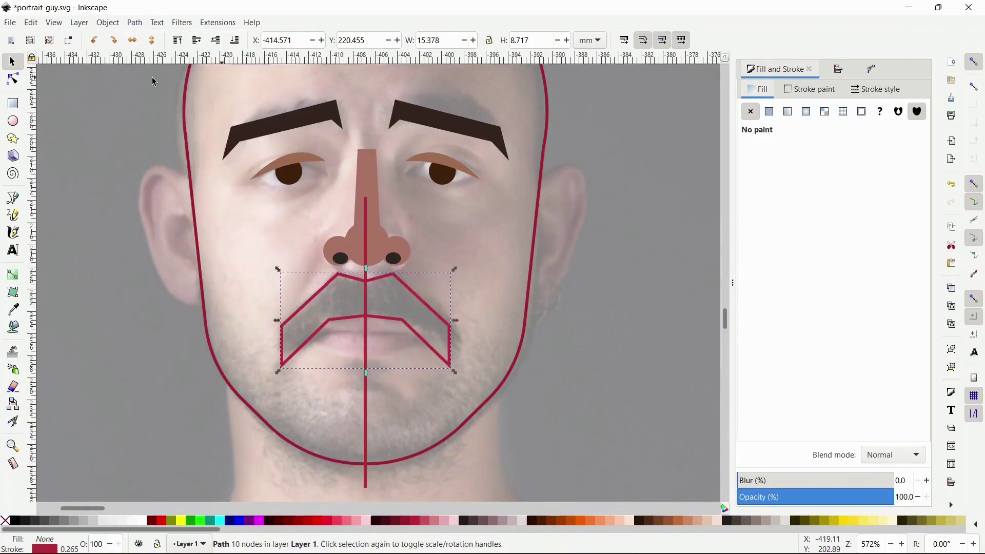
Fill the mustache with the eyebrows' dark brown and remove its outline
key("d")
left_click(259, 125)
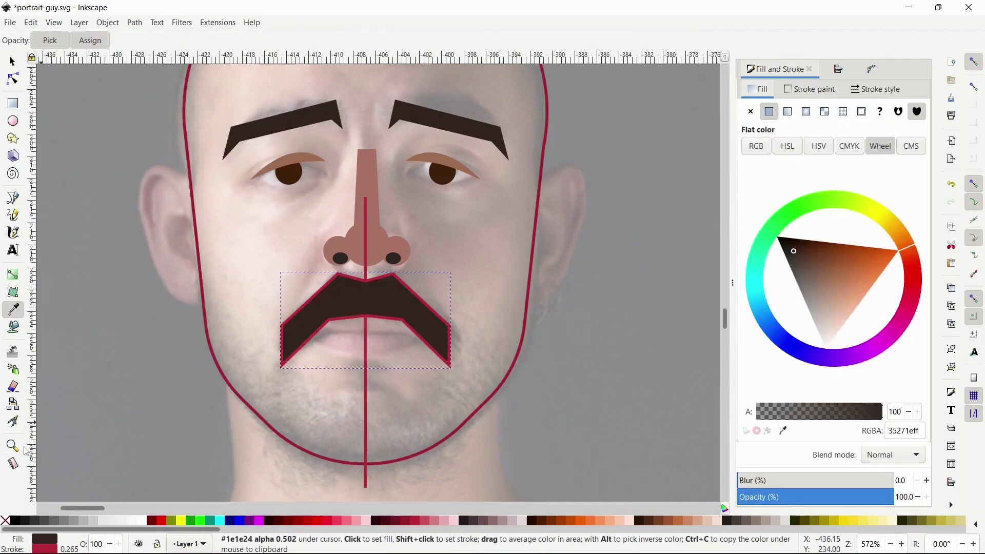
left_click(5, 521, "shift")
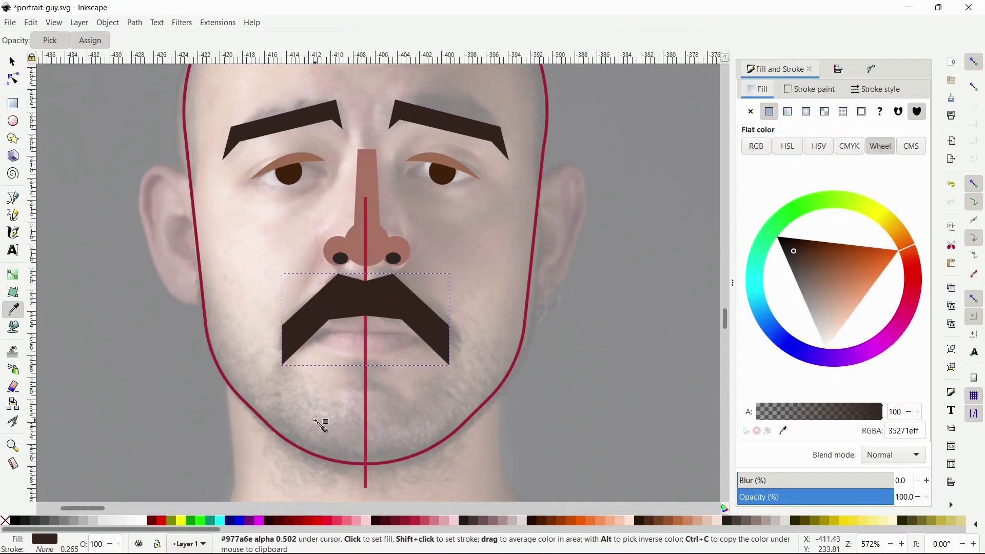
key("z")
left_click(354, 373)
key("s")
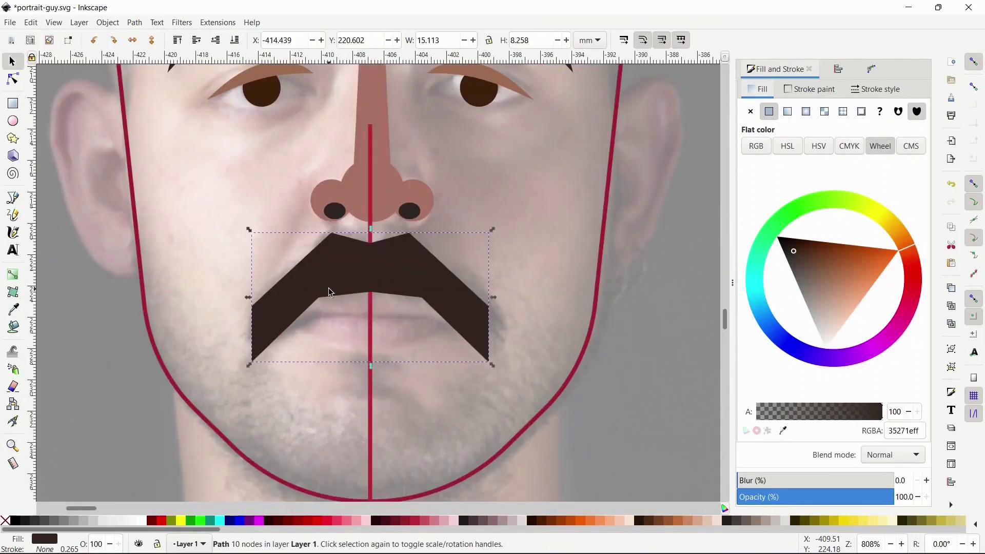
left_click_drag(367, 285, 385, 288)
key("Up")
key("Down")
Turn off snapping, draw a horizontal line about 8 mm long between the lips and bend its middle downward
left_click(369, 401)
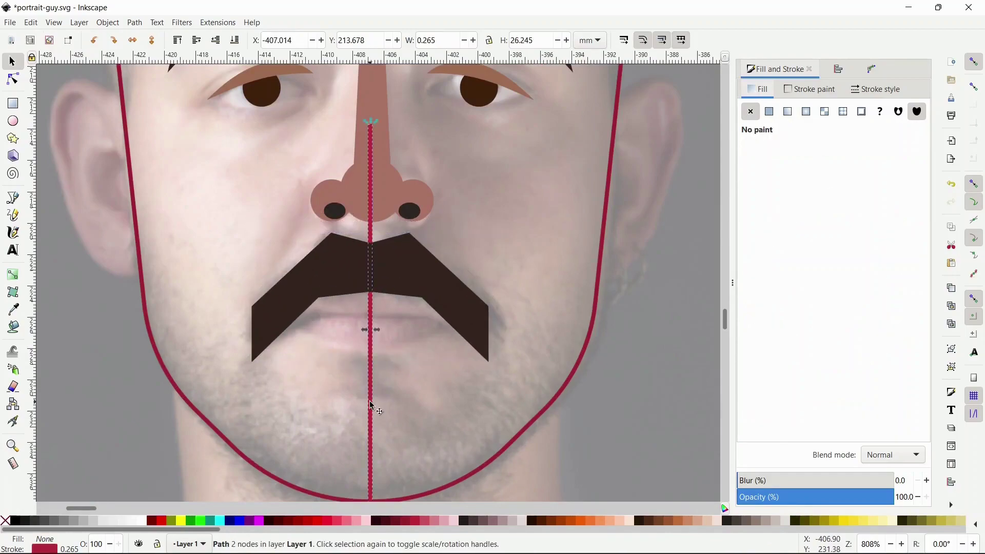
key("b")
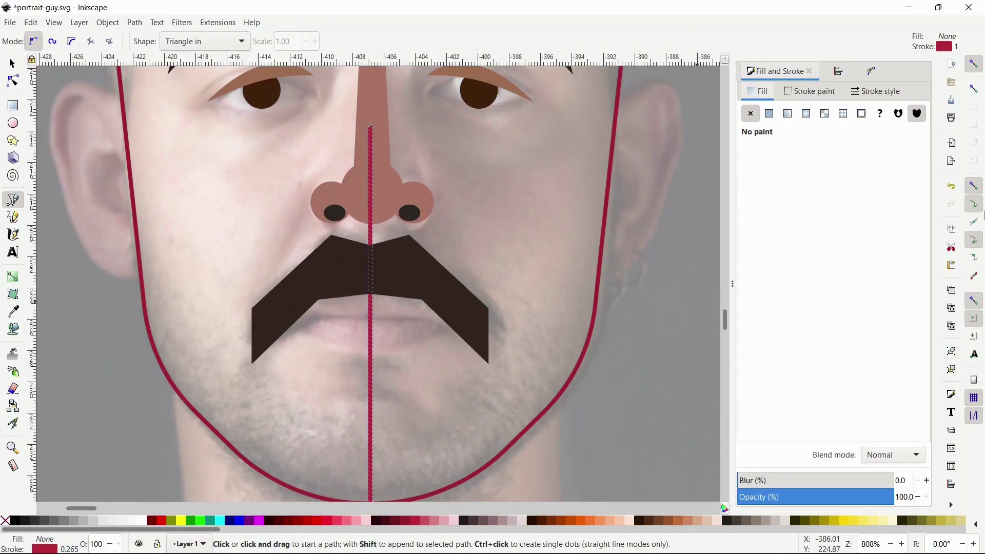
left_click(977, 188)
left_click(306, 320)
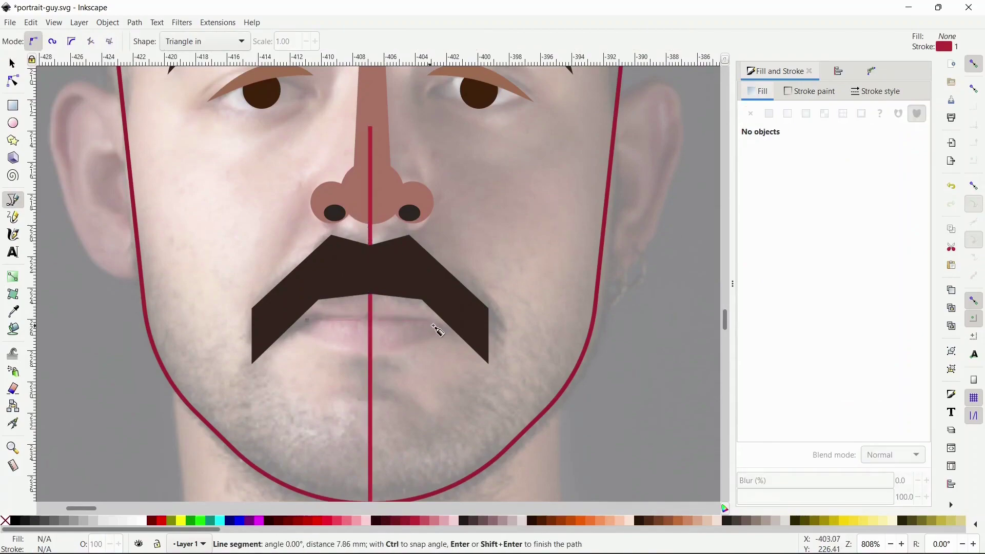
double_click(432, 320)
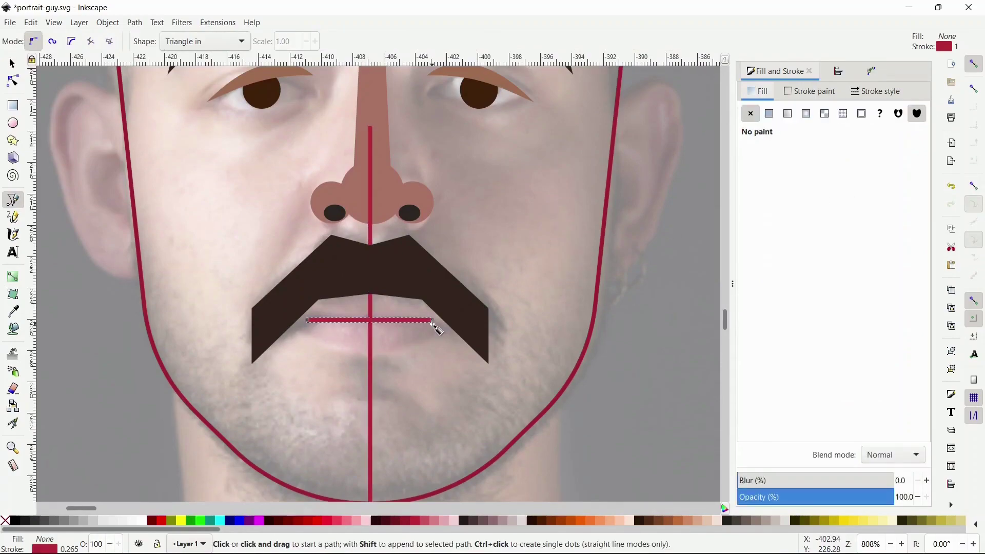
key("n")
left_click_drag(374, 325, 373, 332)
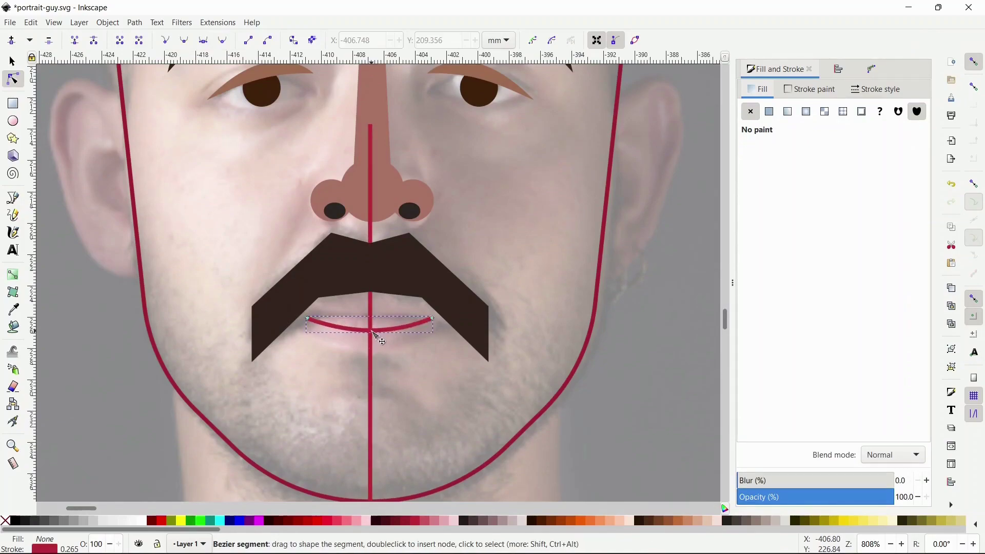
Draw a shorter horizontal line below the lower lip and bend it slightly downward
key("b")
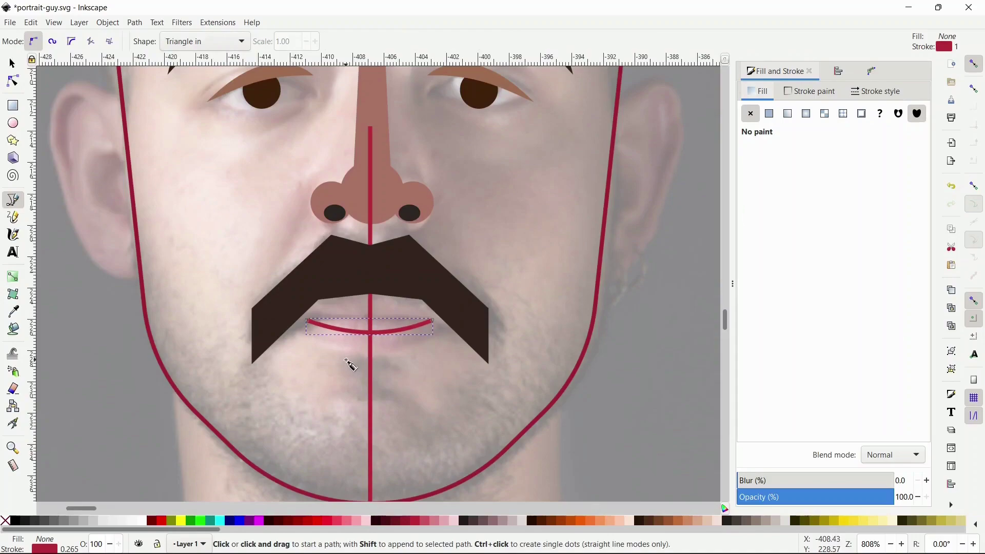
left_click(346, 360)
double_click(394, 360)
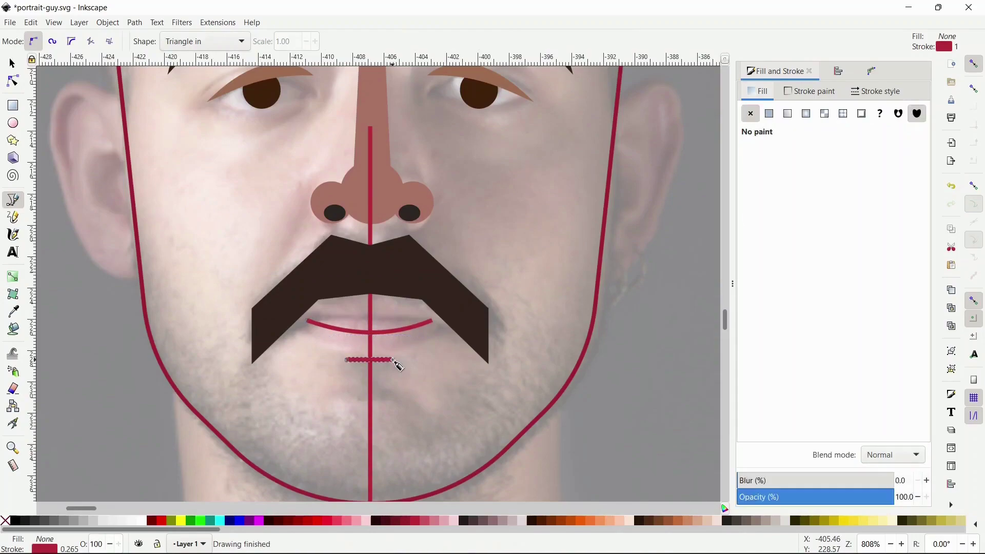
key("n")
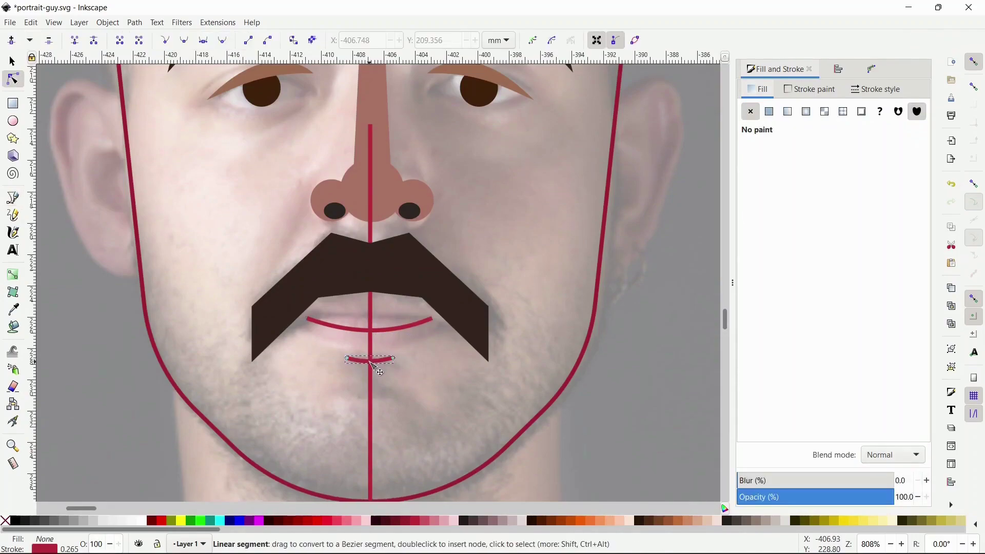
Set the stroke of the mouth curve and the short curve below it to the eyelid's medium brown
left_click(398, 379)
left_click(357, 360, "shift")
left_click(342, 329, "shift")
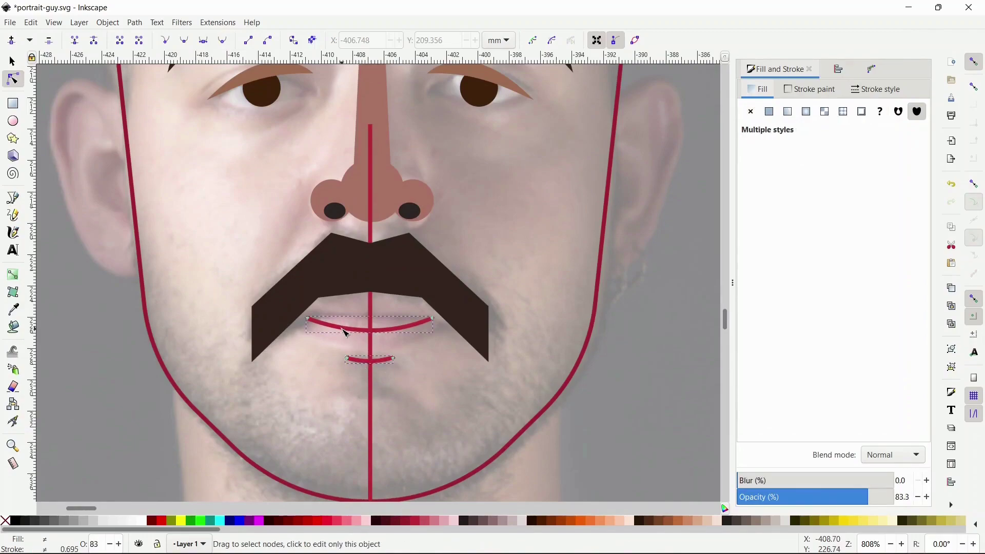
key("d")
left_click(258, 74, "shift")
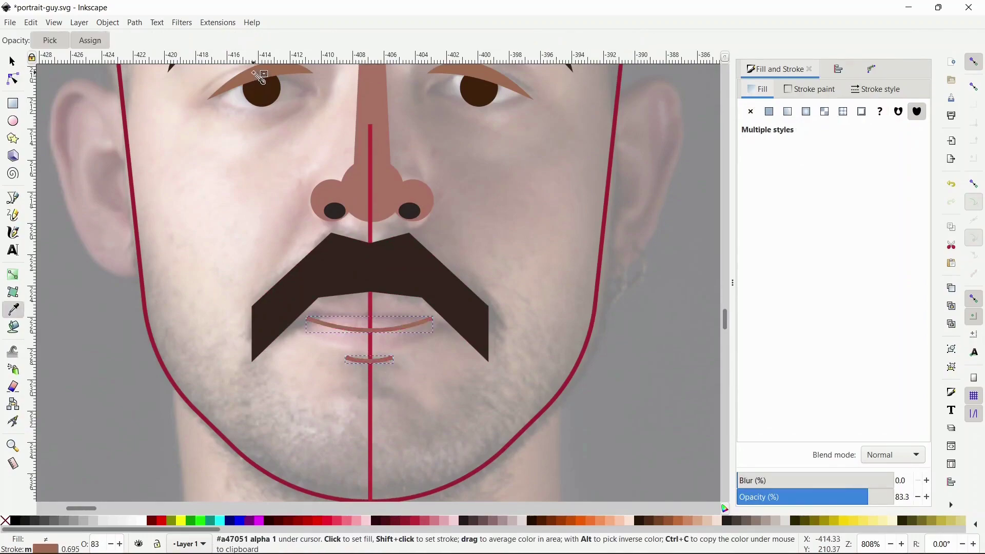
With snapping on, draw the left half of the beard as a closed angular outline from the guide line, extending past the jaw and chin
key("b")
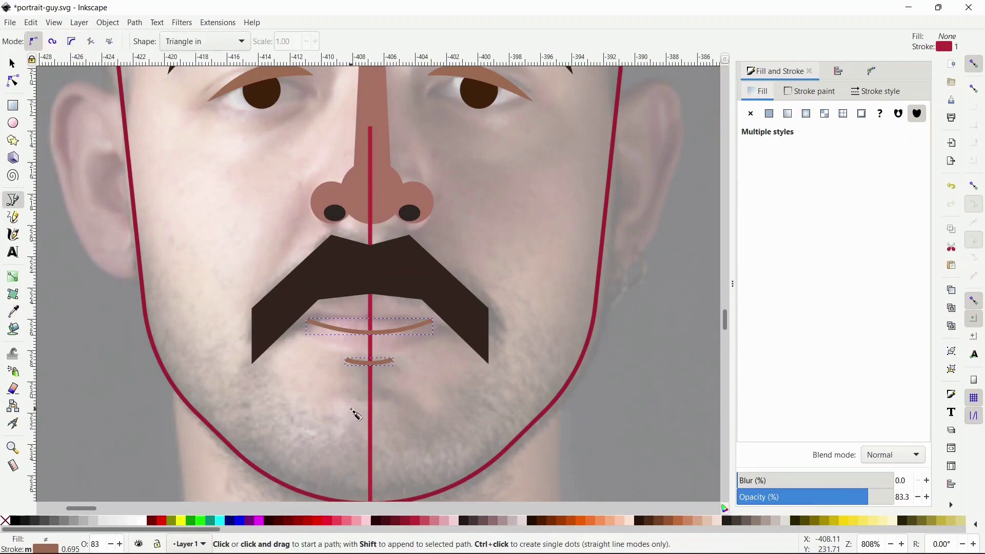
left_click(370, 379)
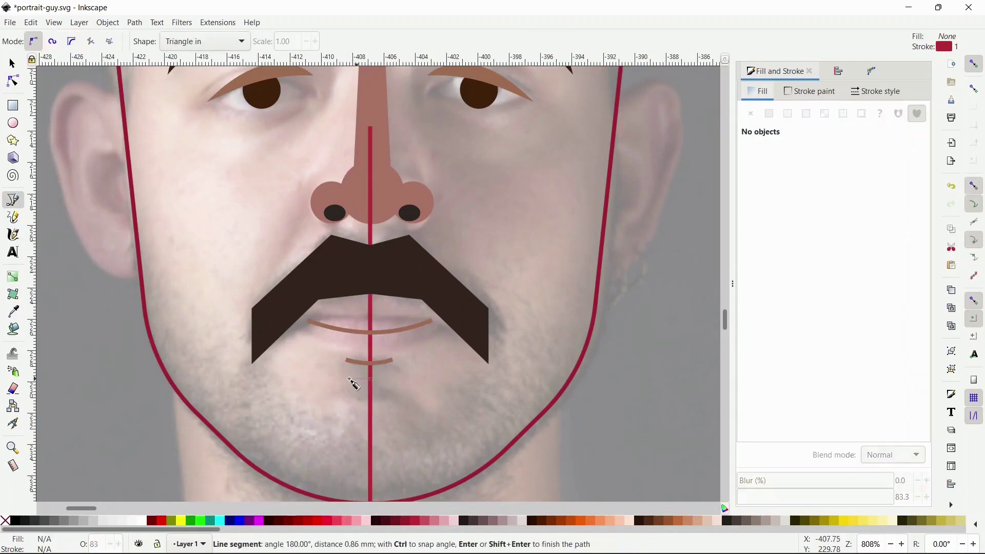
left_click(346, 379)
left_click(347, 406)
left_click(306, 405)
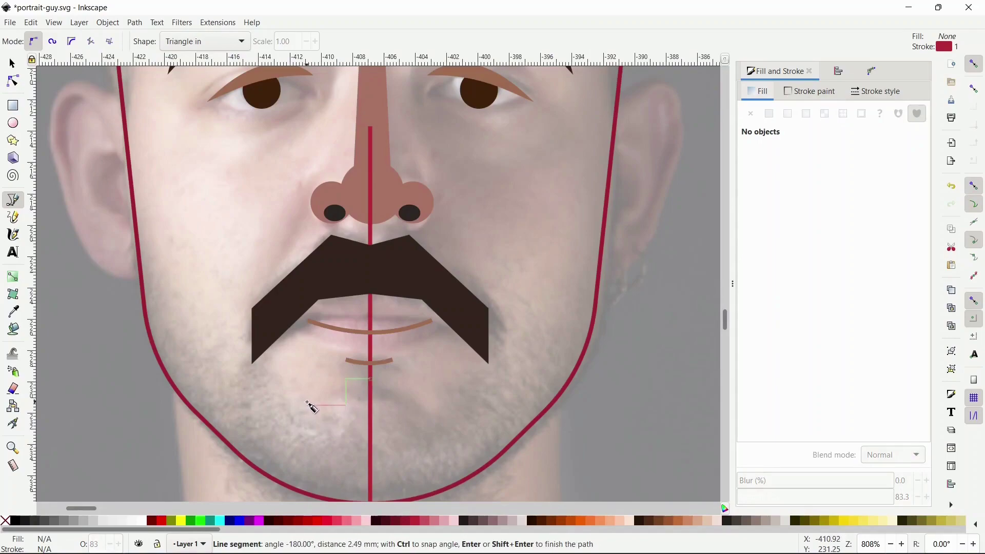
left_click(121, 244)
scroll(123, 266, "down", 2)
left_click(136, 396)
scroll(136, 396, "down", 2)
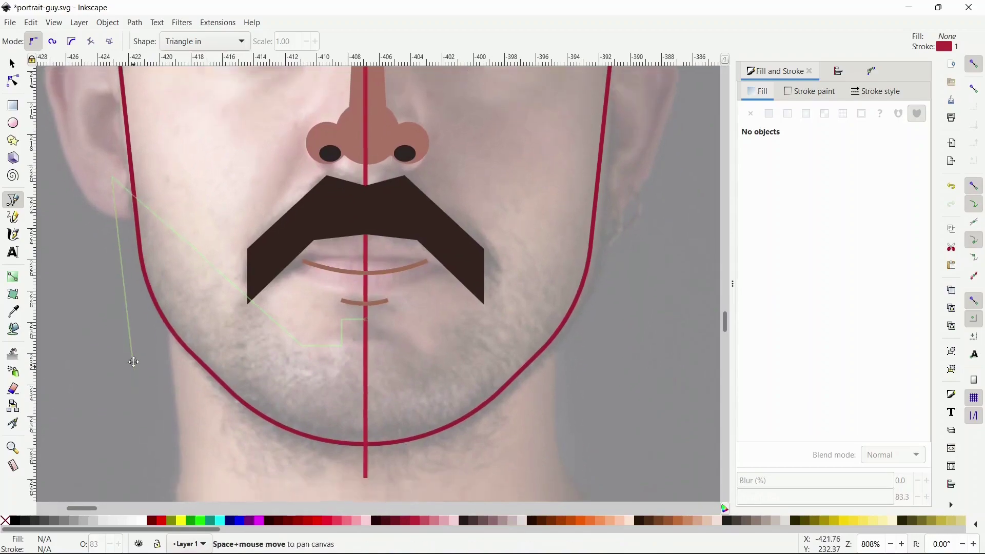
left_click(313, 457)
left_click(368, 460)
left_click(368, 314)
Duplicate the half beard, flip it horizontally, place it against the guide line and unite both halves into one path
key("ctrl+d")
key("h")
key("s")
left_click_drag(340, 272, 598, 272)
left_click(310, 335, "shift")
left_click(108, 23)
mouse_move(134, 23)
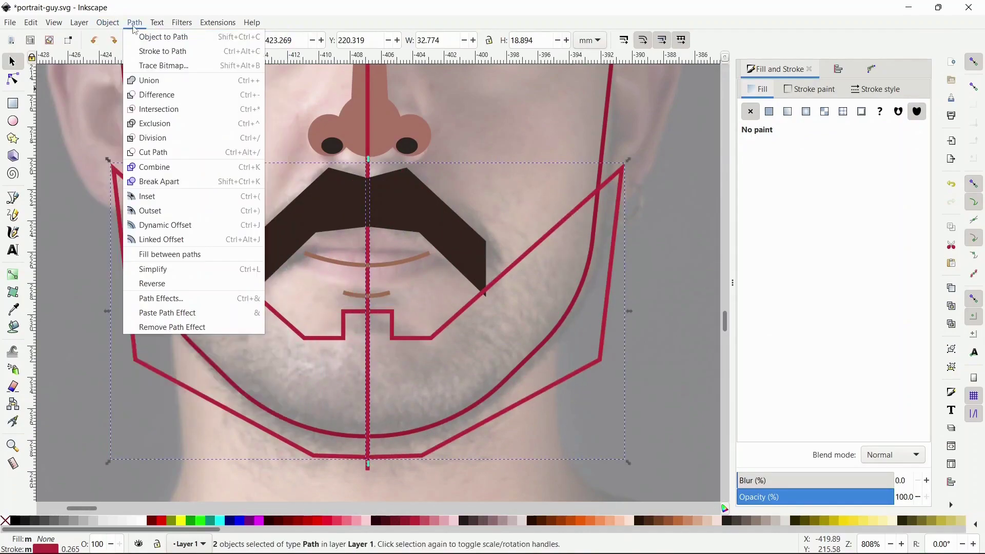
left_click(146, 77)
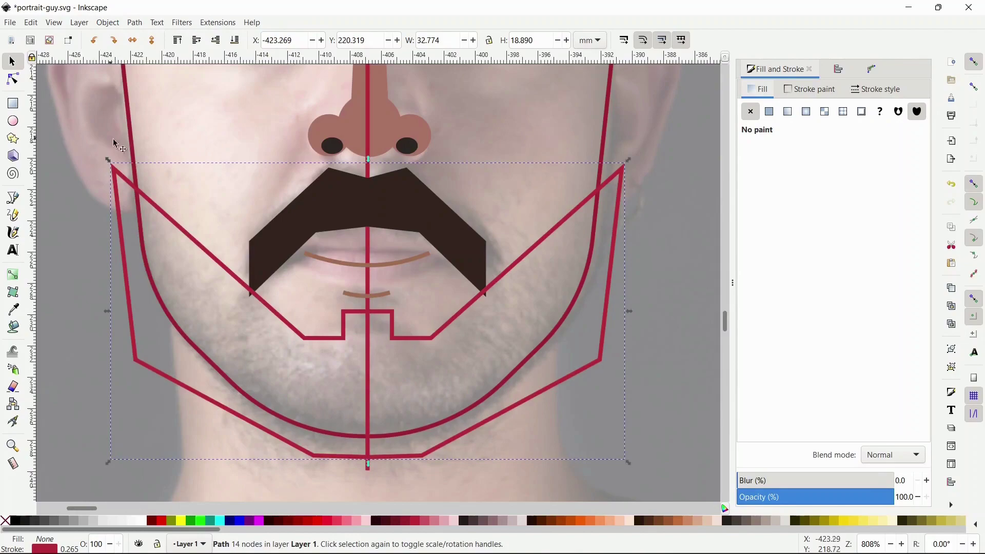
Intersect the beard shape with a copy of the head outline so it is trimmed along the jaw and chin
left_click(134, 150)
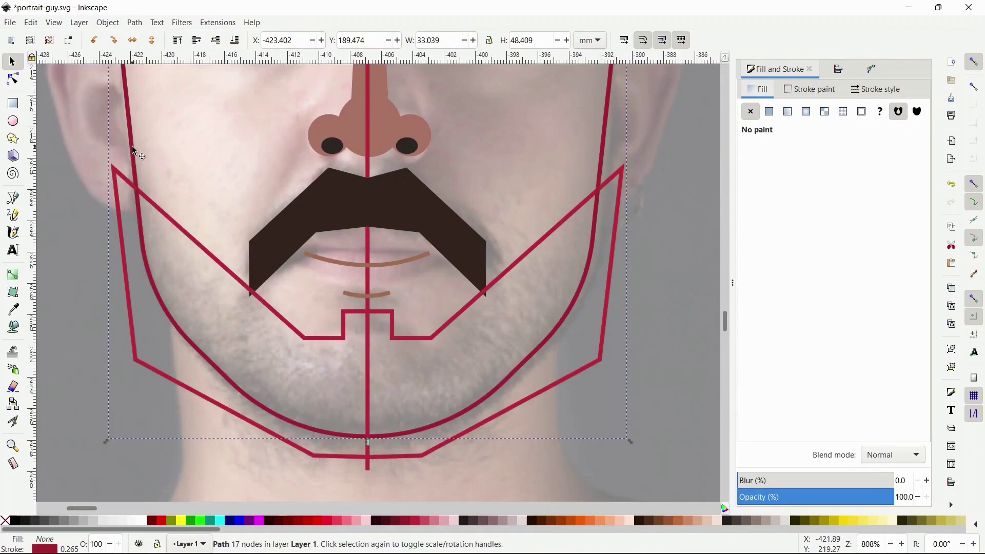
left_click(116, 204, "shift")
left_click(133, 24)
left_click(160, 109)
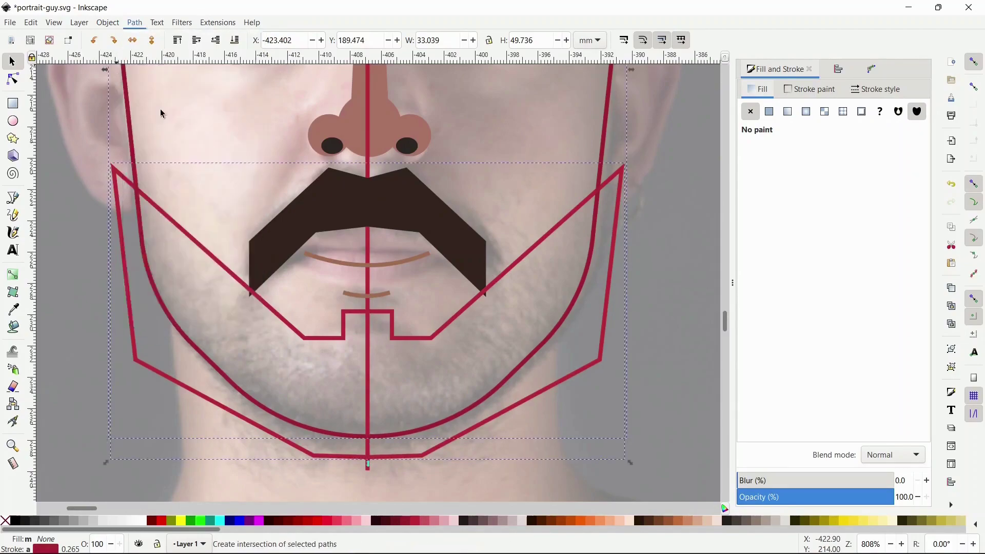
Fill the trimmed beard with the grey-brown swatch color (a58c7d) and remove its outline
key("z")
scroll(217, 173, "down", 3)
key("space")
scroll(267, 249, "down", 1)
key("space")
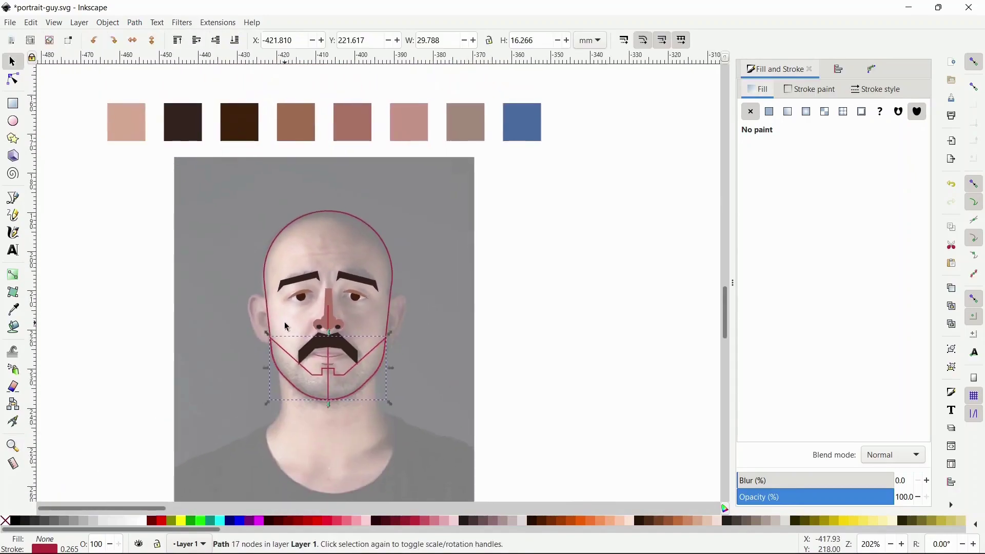
key("d")
left_click(468, 132)
key("space")
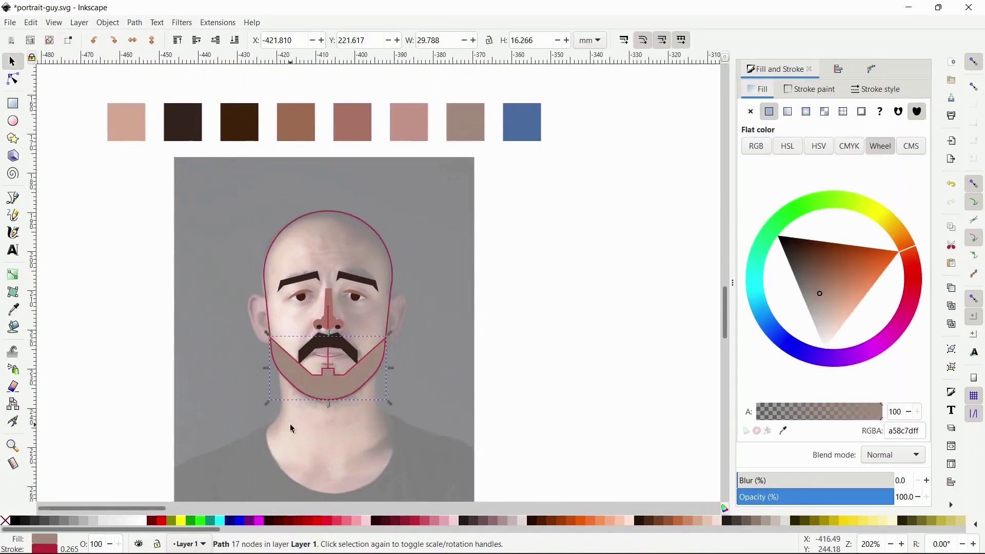
key("z")
left_click(318, 405)
left_click(326, 417)
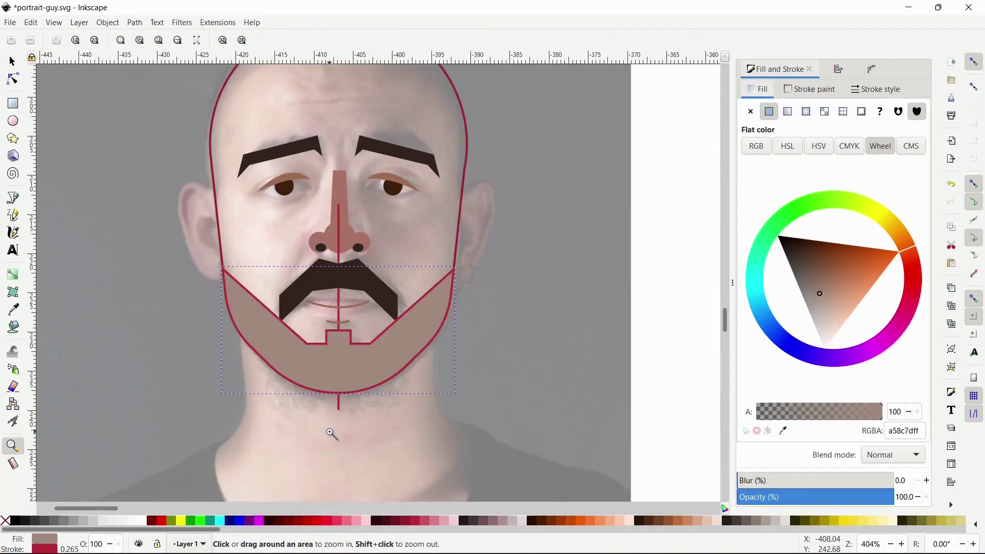
key("space")
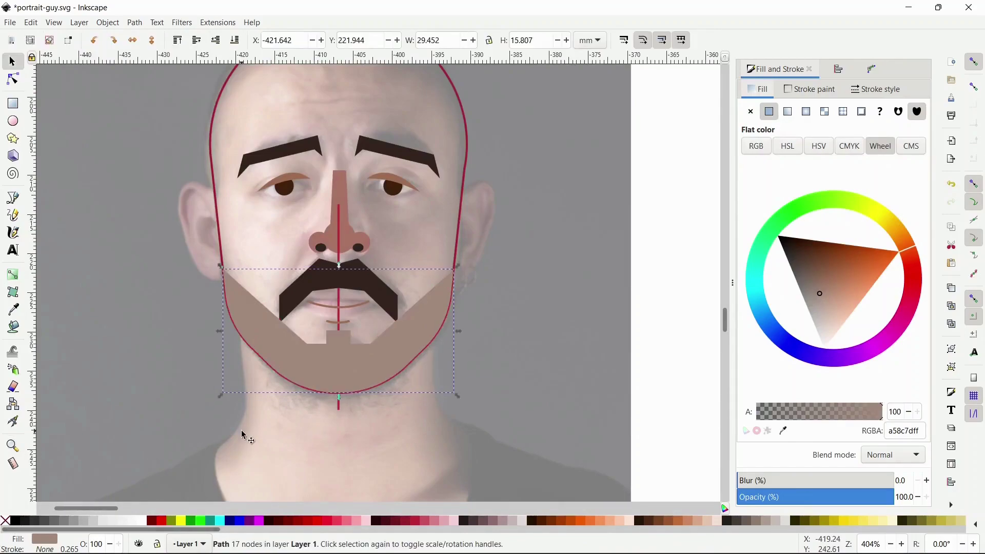
Draw a closed four-point outline at the left temple, with its inner edge on the head and its outer corner beyond it
key("z")
left_click(215, 165)
key("space")
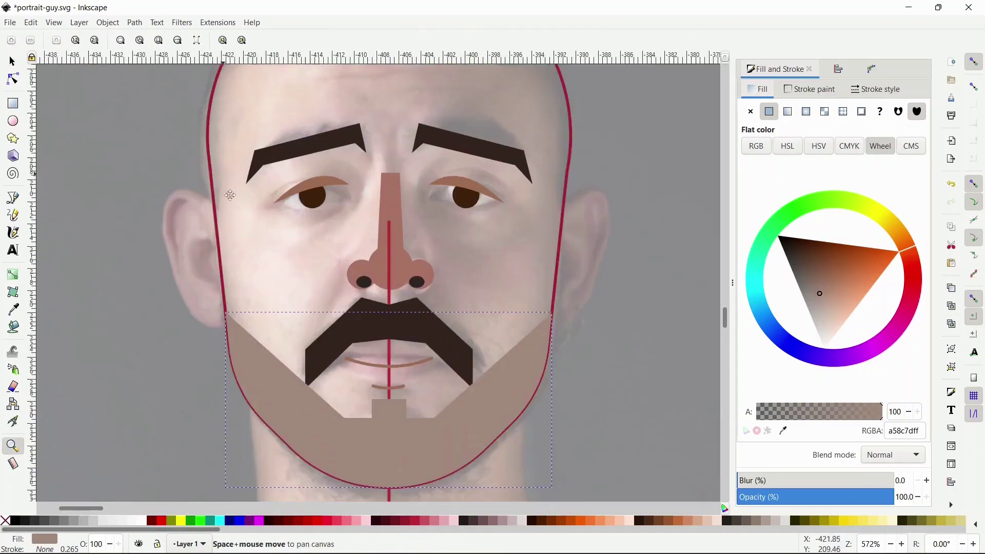
key("b")
left_click(248, 152)
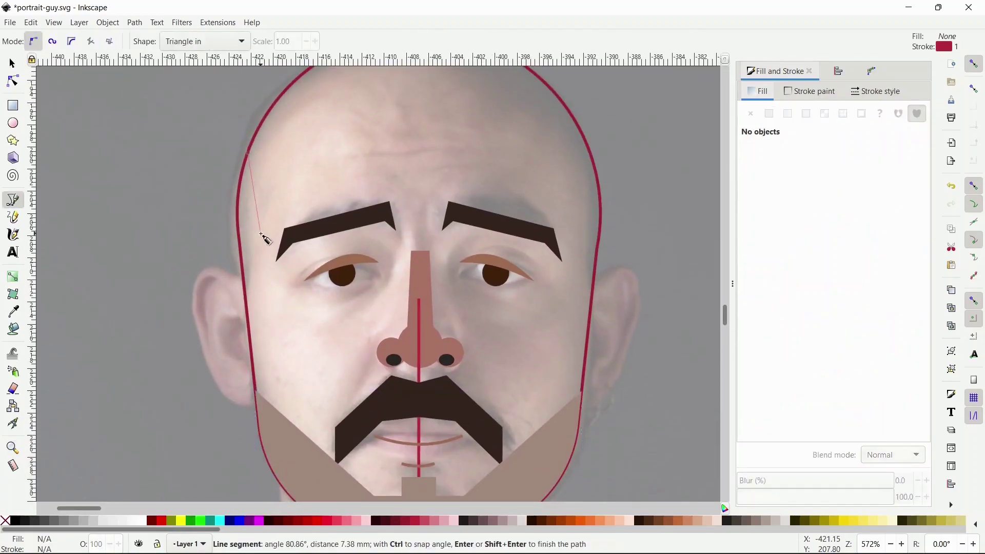
left_click(260, 239)
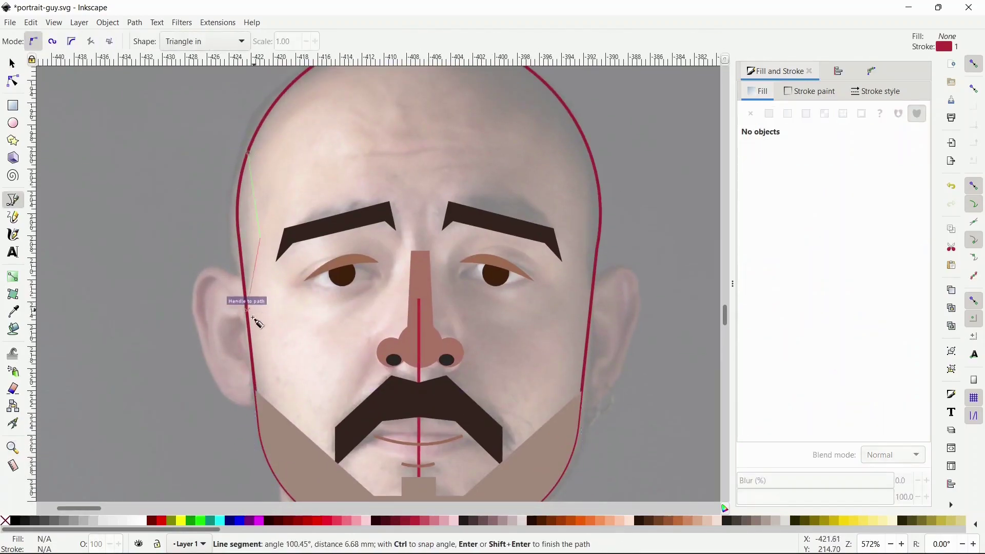
left_click(247, 319)
left_click(195, 233)
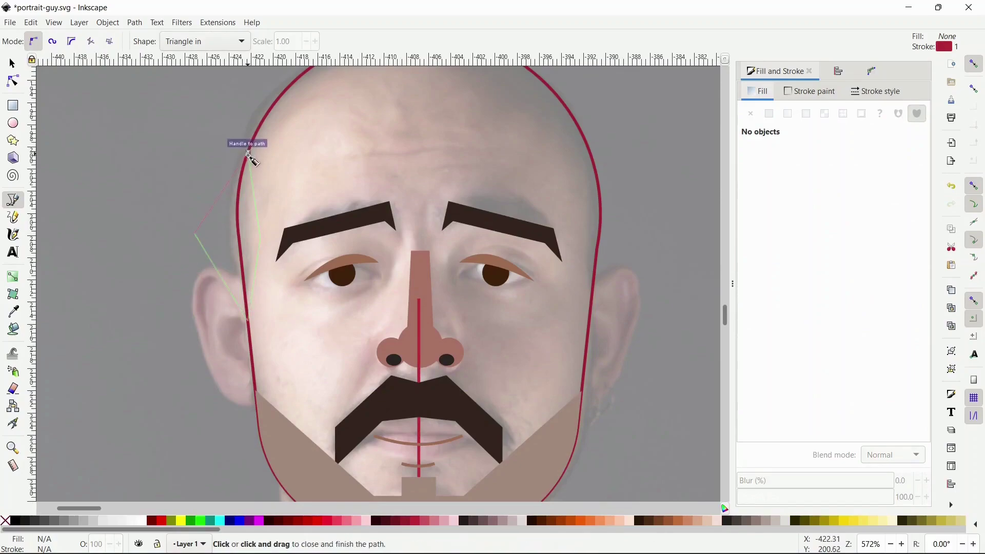
left_click(249, 153)
key("s")
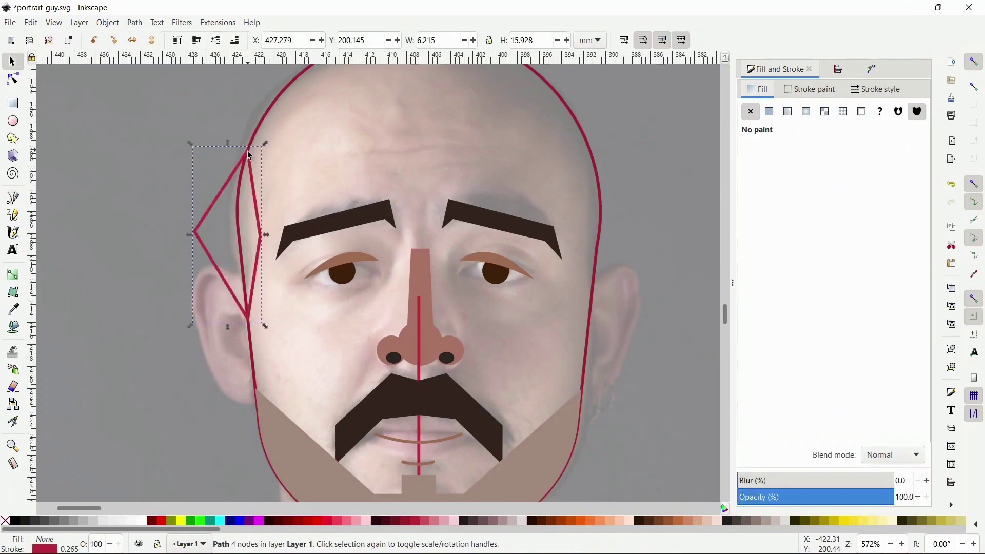
Intersect the temple shape with a copy of the head outline so only the part inside the head is kept
left_click(263, 122)
left_click(217, 195, "shift")
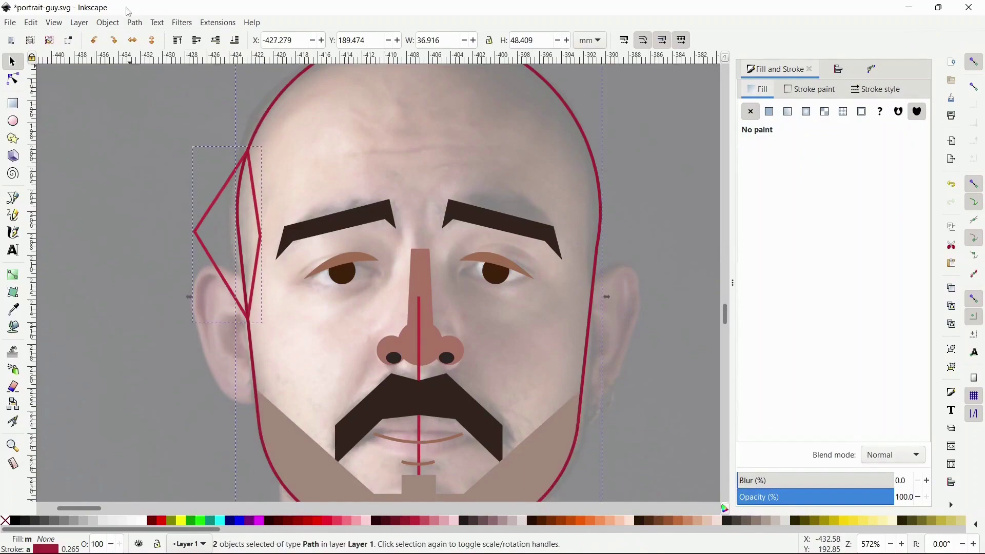
left_click(135, 22)
left_click(155, 108)
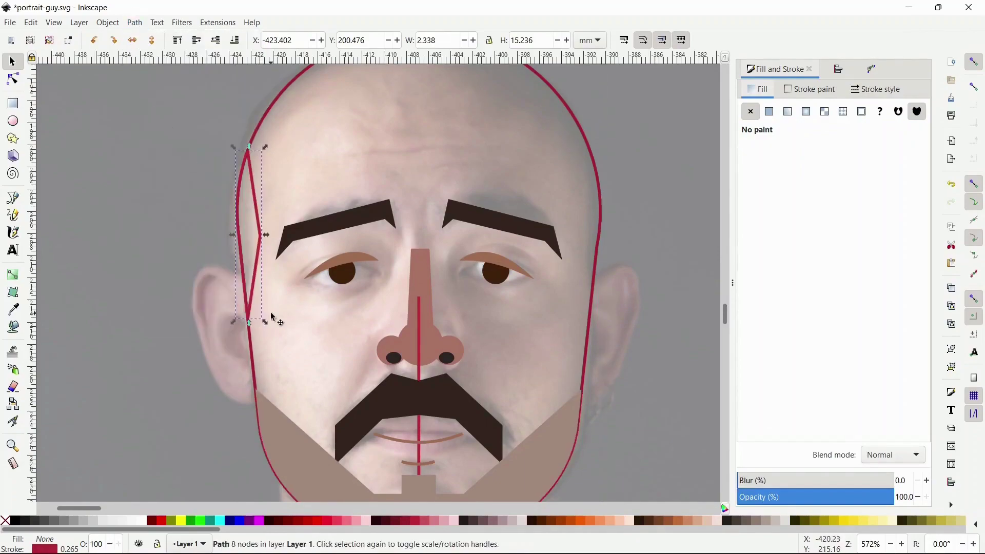
Fill the temple patch with the beard's grey-brown and remove its outline
key("d")
left_click(295, 451)
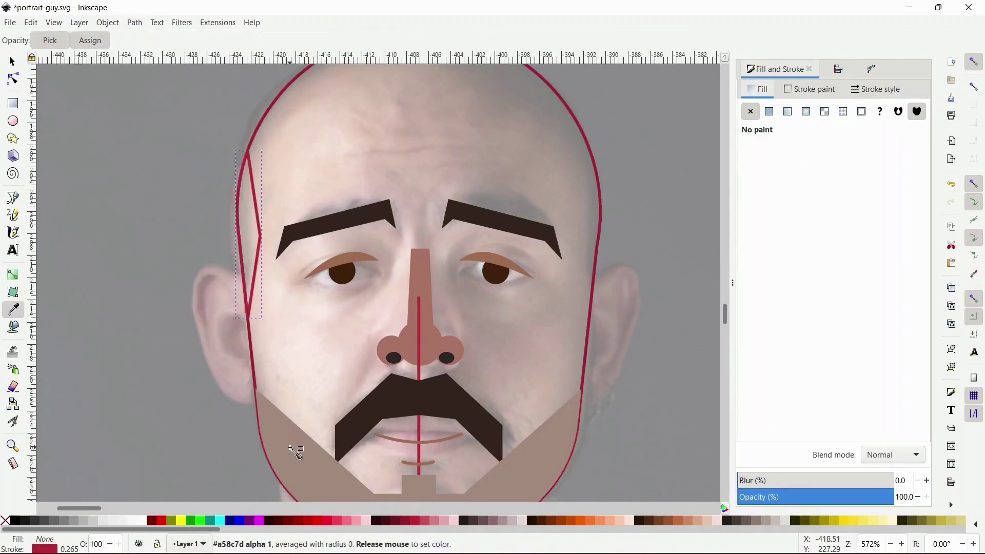
left_click(5, 521, "shift")
key("s")
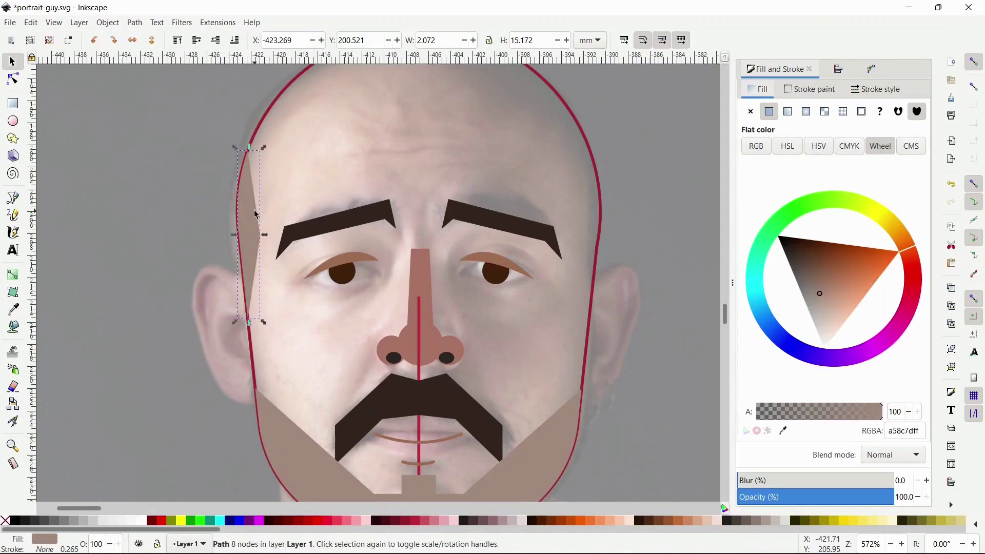
Duplicate the temple patch, flip it horizontally and place it against the opposite edge of the head
left_click_drag(254, 221, 595, 222)
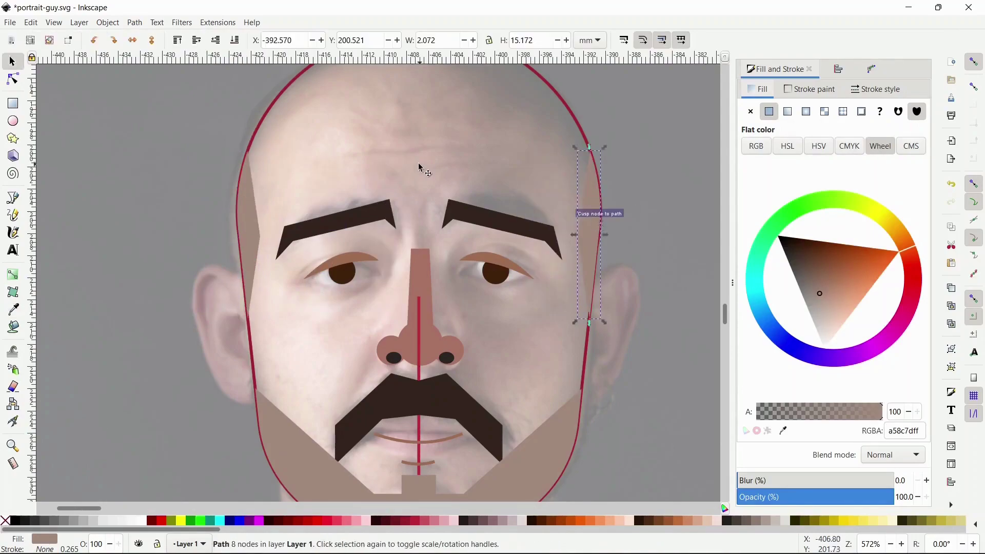
left_click(352, 139)
Fill the head outline with the light skin swatch color (daad93) and remove its stroke
key("z")
left_click(348, 143, "shift")
left_click(346, 141, "shift")
key("space")
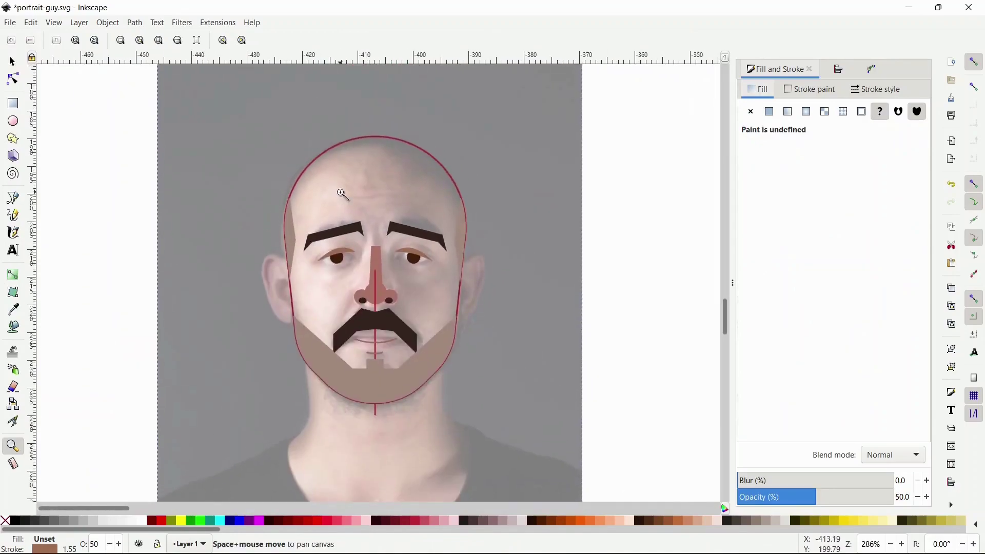
key("s")
left_click(318, 153)
key("space")
key("d")
left_click(127, 87)
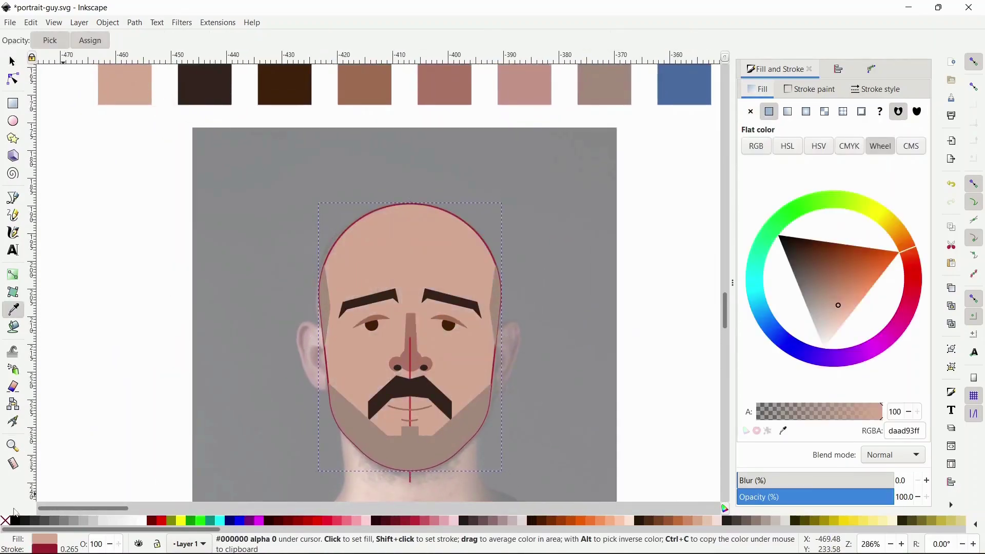
left_click(5, 521, "shift")
key("s")
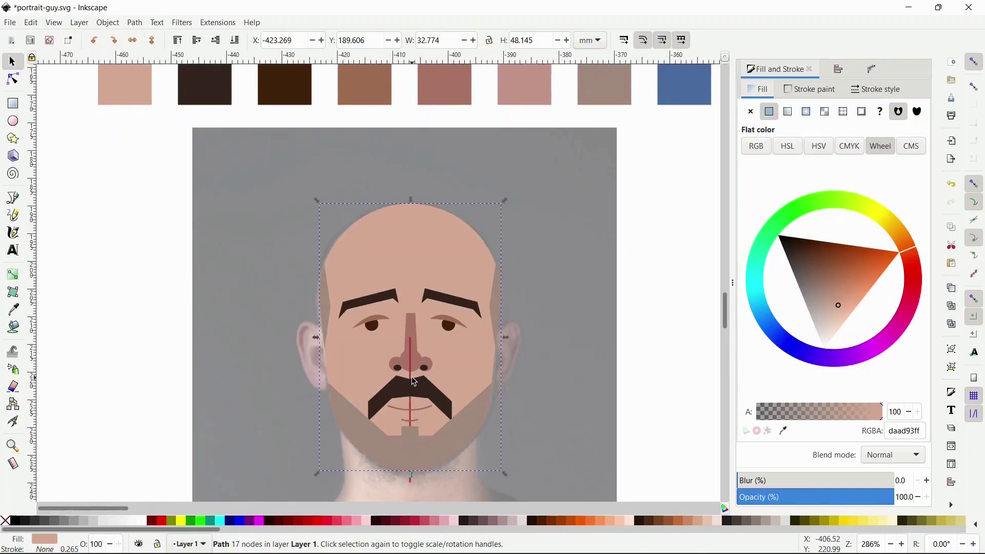
Delete the vertical guide line running through the middle of the face
left_click(412, 381)
left_click(411, 407)
key("Delete")
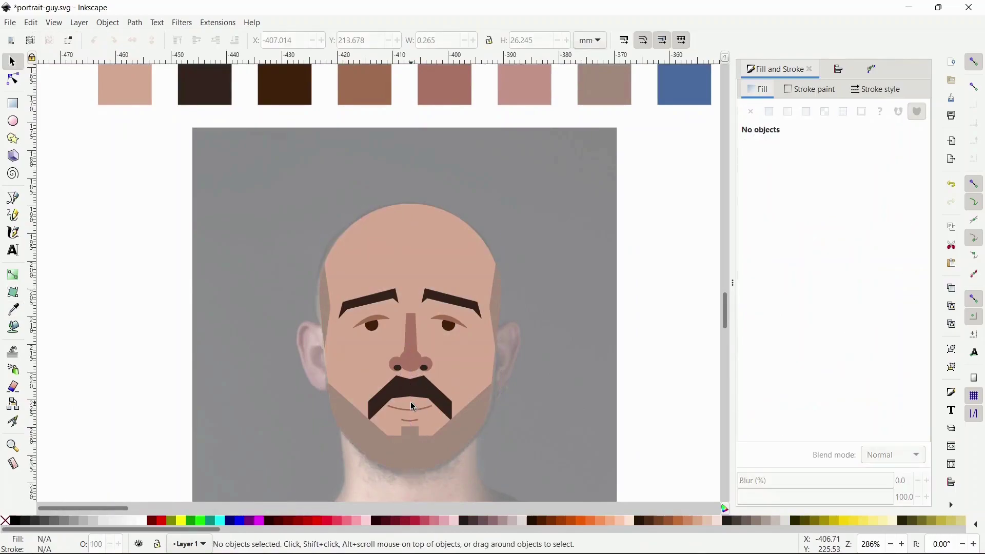
Move the moustache slightly upward, closer to the nose
key("z")
left_click(410, 401)
left_click(410, 402)
key("space")
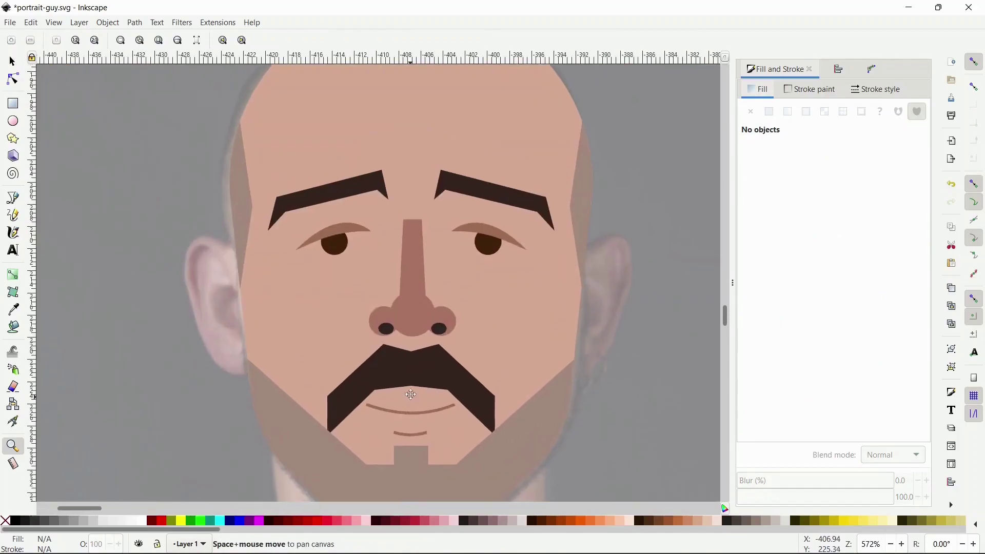
key("s")
left_click_drag(417, 359, 413, 352)
key("z")
left_click(225, 293)
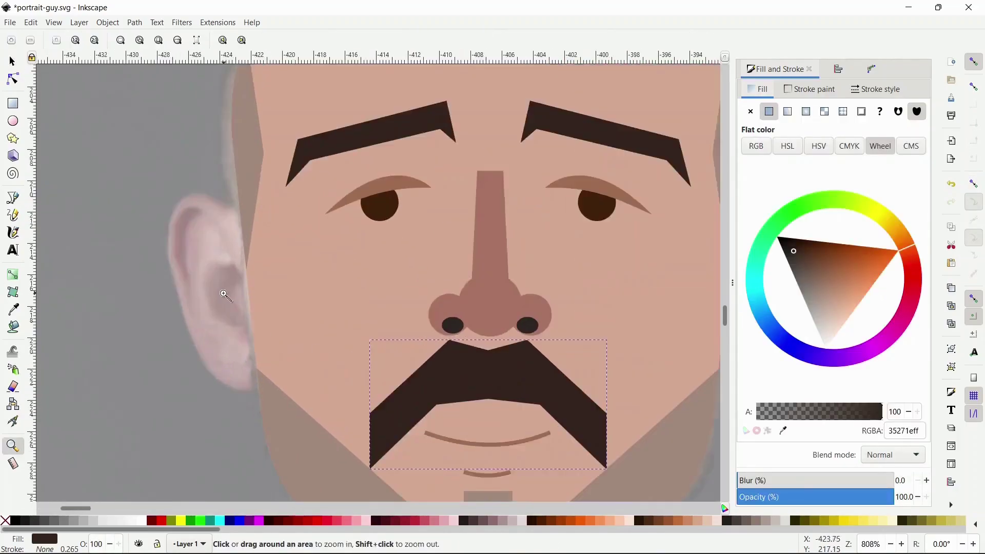
key("space")
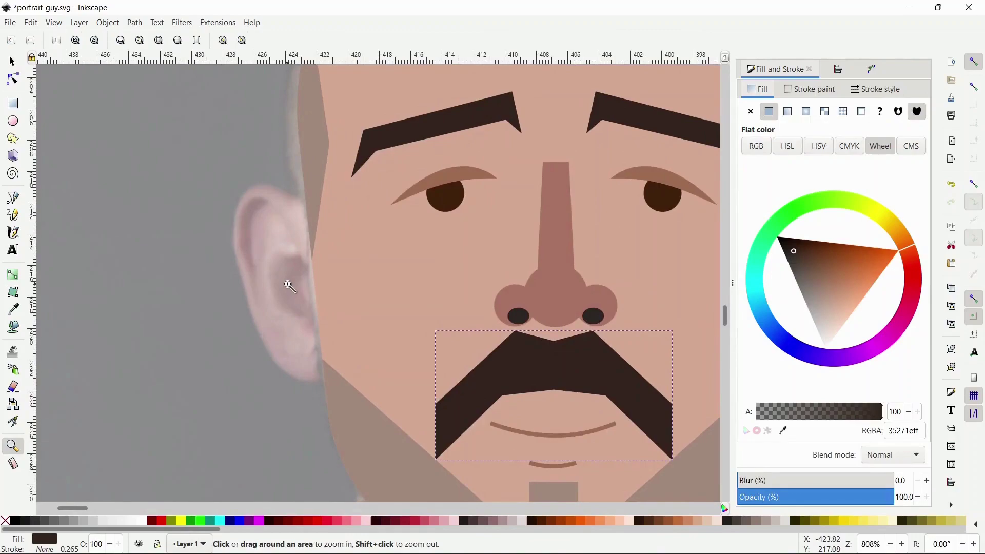
key("b")
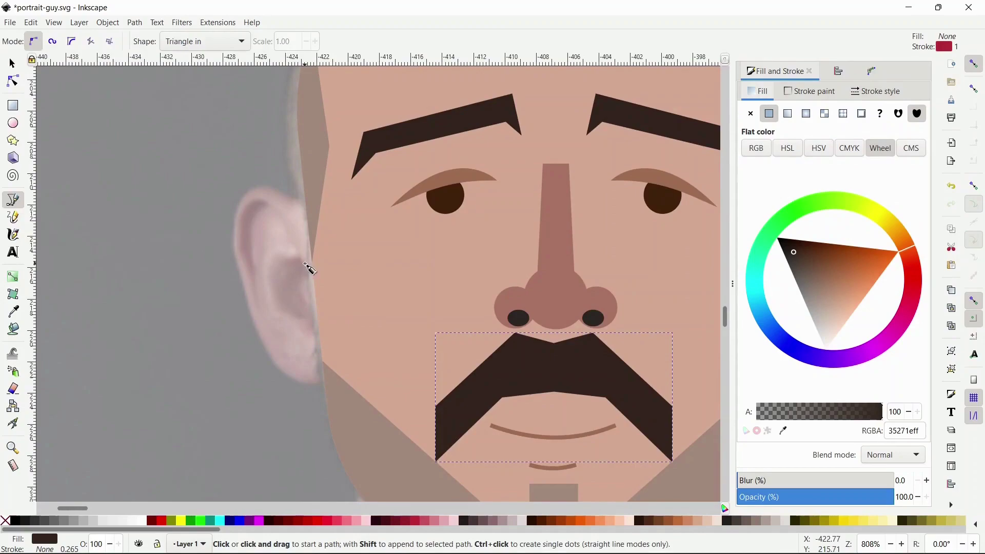
left_click(315, 217)
left_click_drag(264, 341, 299, 453)
key("space")
scroll(322, 508, "up", 1)
key("BackSpace")
Trace the left ear of the photo as a closed curved outline that overlaps the side of the head
key("z")
scroll(300, 337, "down", 2)
key("space")
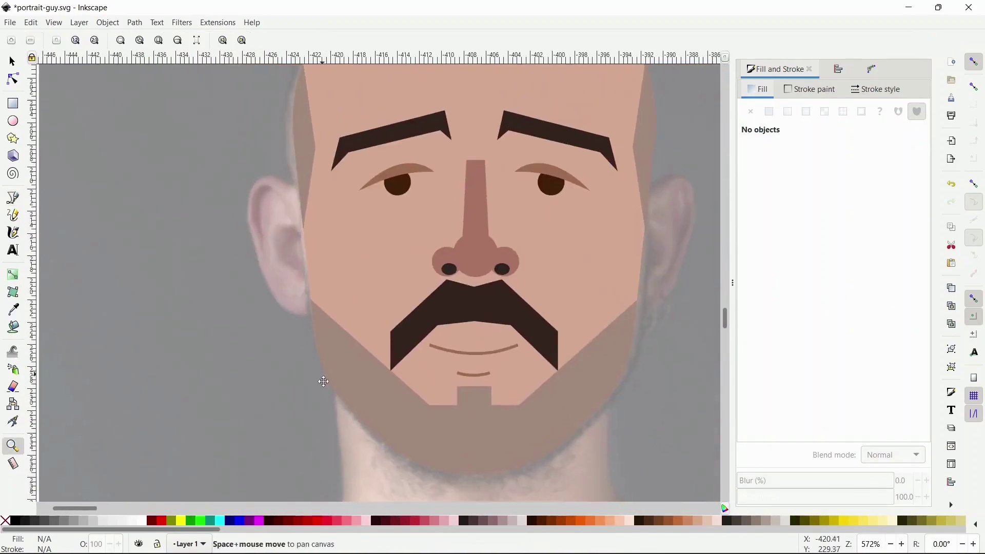
key("b")
left_click(306, 216)
left_click_drag(277, 303, 329, 486)
left_click_drag(323, 307, 340, 257)
left_click(307, 217)
Bend the outer edge of the ear outline slightly outward to match the photo
key("z")
left_click(289, 233)
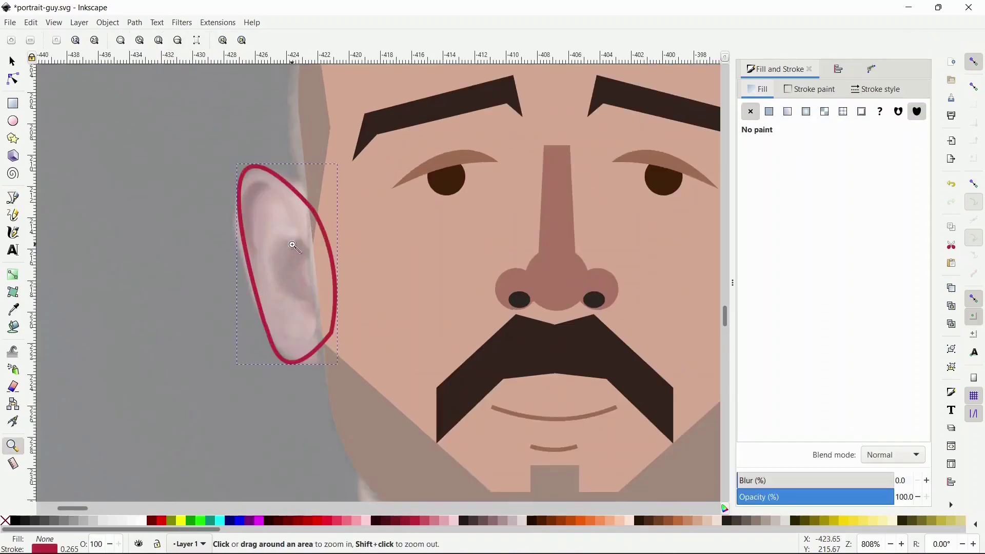
key("s")
key("n")
left_click_drag(245, 235, 241, 237)
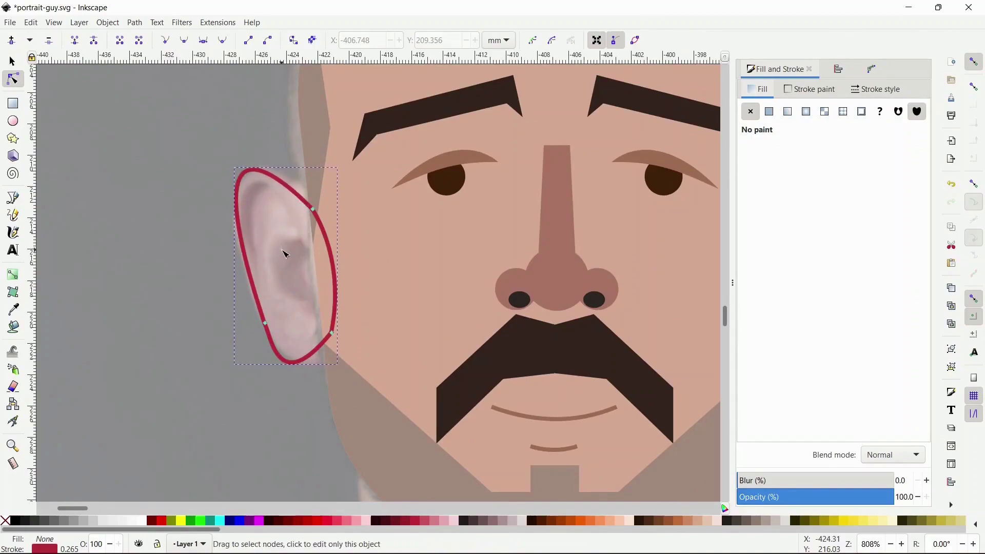
Draw an open curved line for the inner folds of the ear and set its stroke to the eyelid's brown
key("b")
left_click(249, 209)
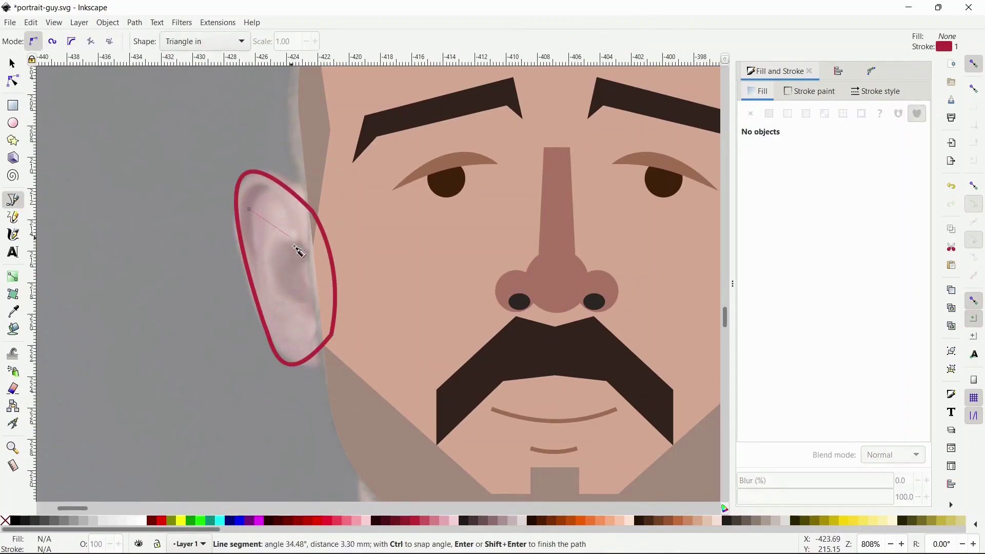
left_click_drag(303, 257, 274, 308)
key("Return")
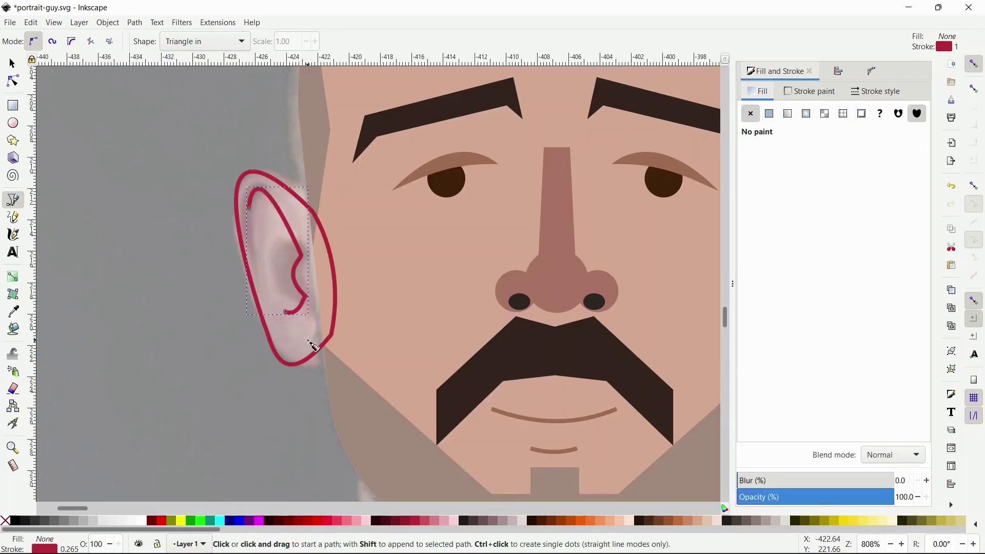
key("d")
left_click(440, 173, "shift")
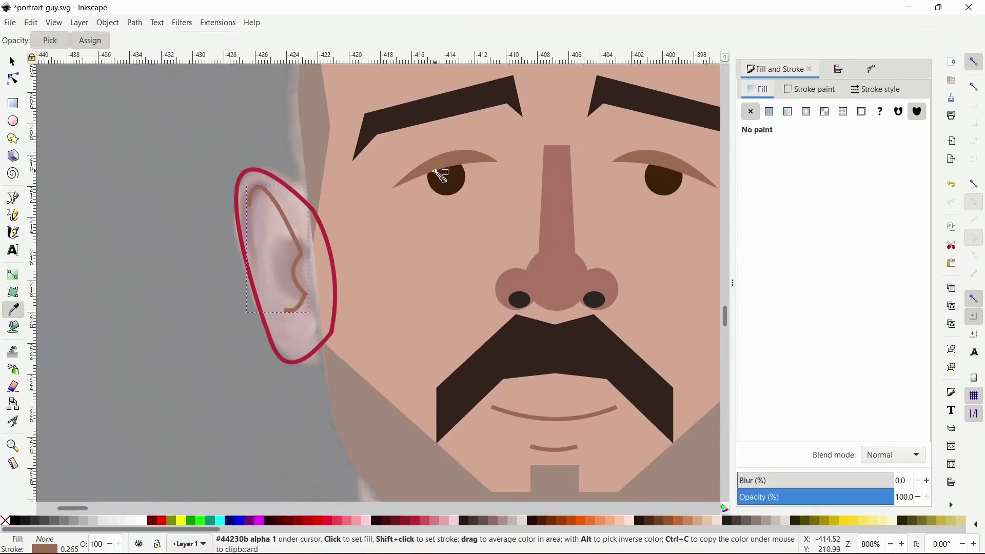
Fill the ear outline with the pink swatch color (c99988) and remove its stroke
key("s")
left_click(272, 177)
key("z")
scroll(333, 183, "down", 3)
left_click_drag(333, 183, 318, 308)
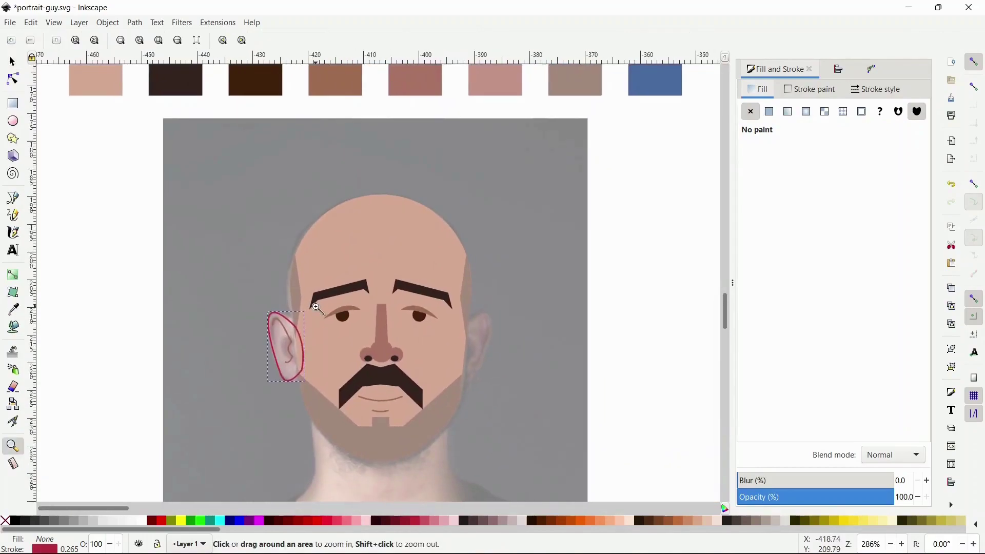
key("d")
left_click(505, 81)
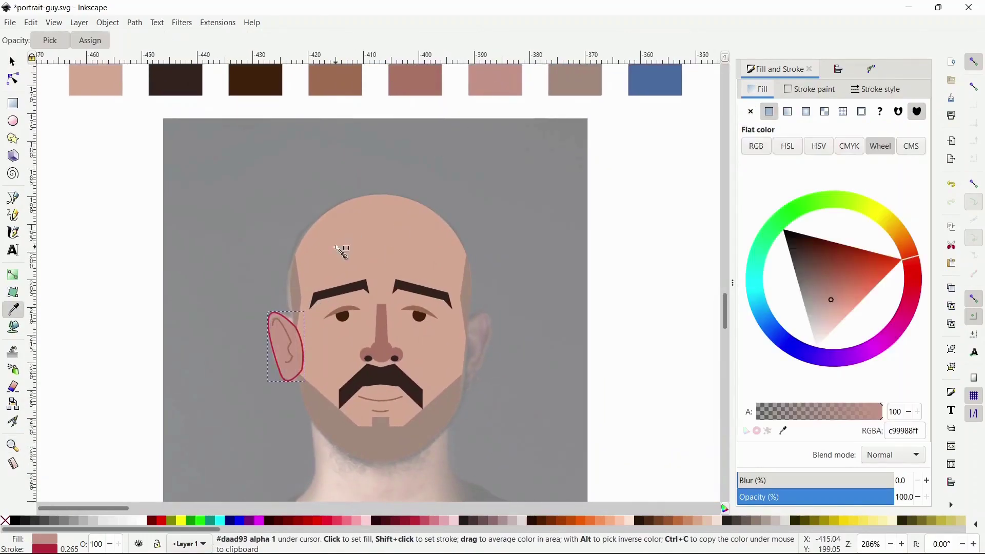
left_click(5, 520, "shift")
Lower the ear shape in the stacking order so it lies behind the head
key("z")
scroll(224, 410, "up", 2)
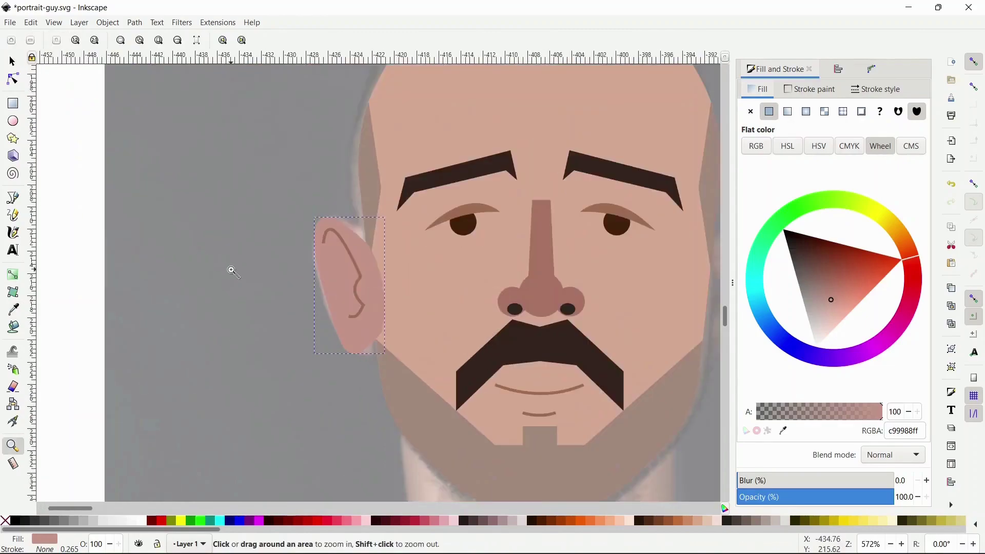
key("s")
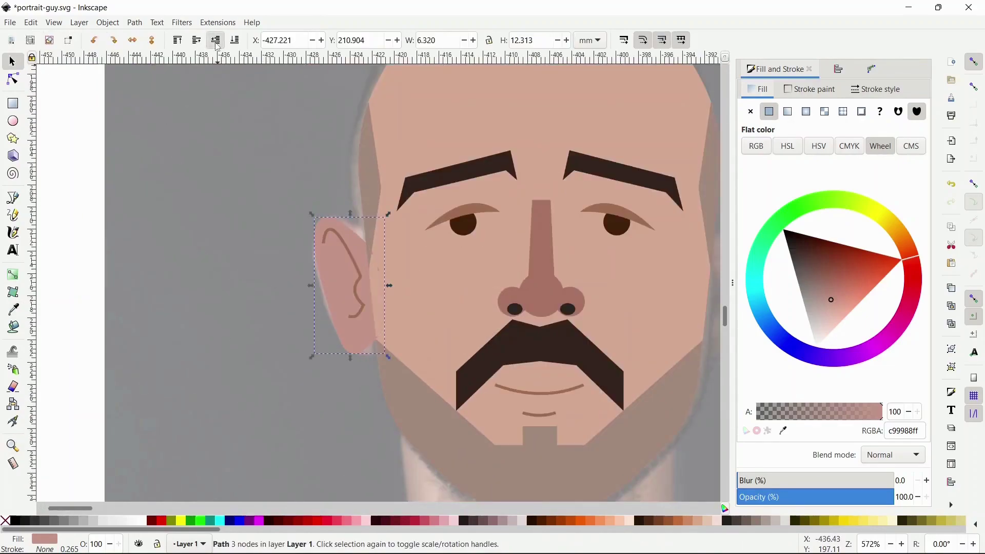
left_click(304, 319)
key("space")
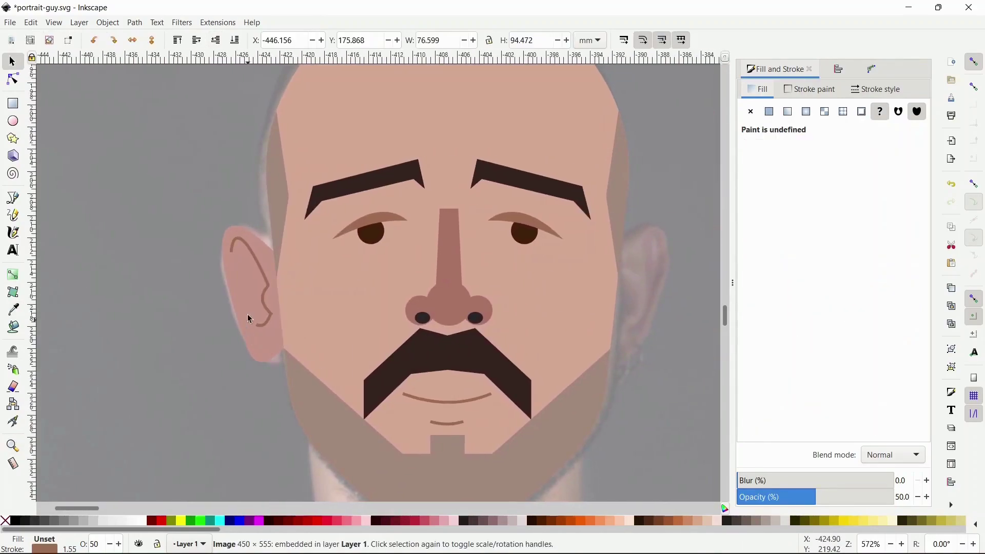
Duplicate the ear with its inner fold line, flip the copy horizontally and place it on the opposite side of the head
left_click(251, 287)
left_click(250, 296, "shift")
key("ctrl+d")
key("h")
left_click_drag(250, 297, 629, 302)
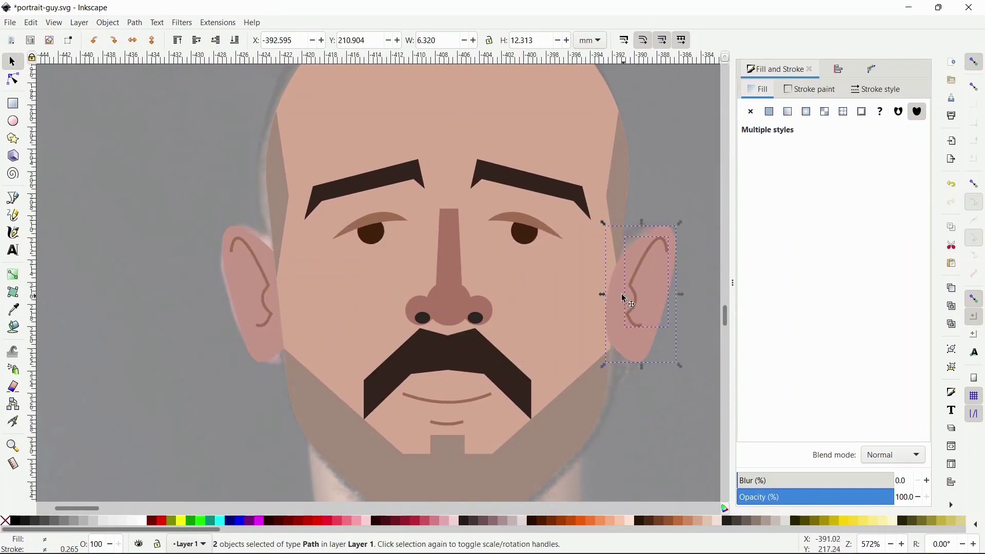
Lower the mirrored ear behind the head and nudge it slightly inward toward the face
left_click(217, 43)
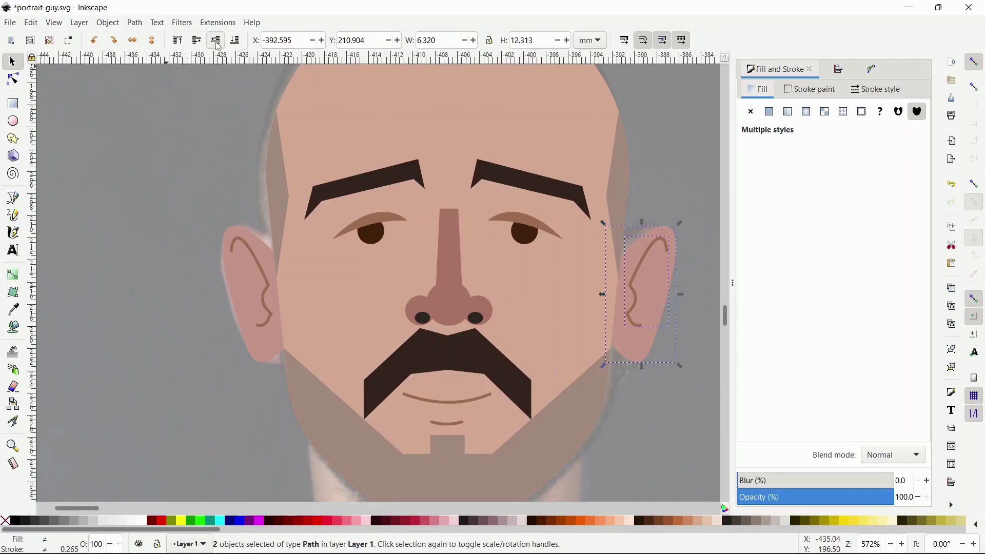
key("Left")
left_click(546, 317)
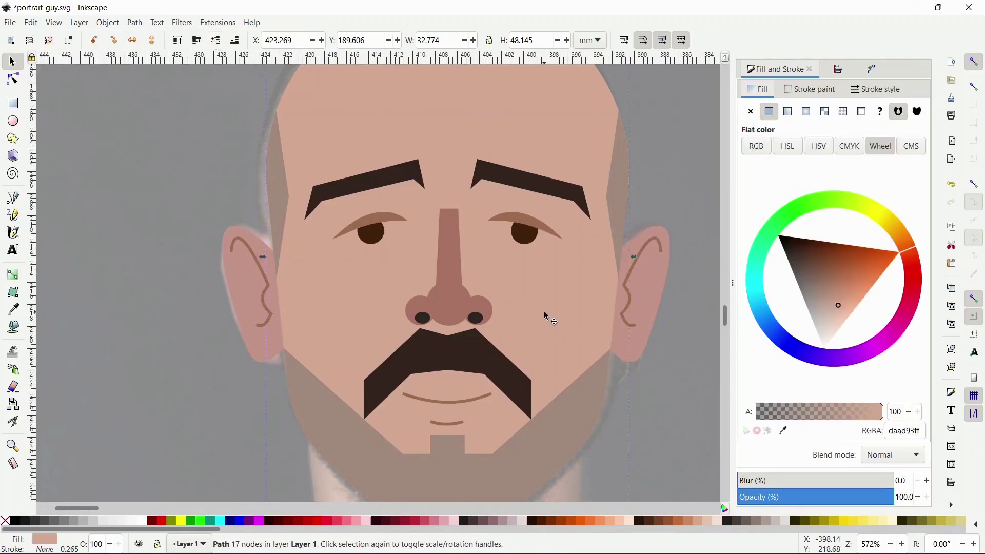
Draw a straight horizontal line across the forehead above the eyebrows and set its stroke to the eyelid's brown
key("space")
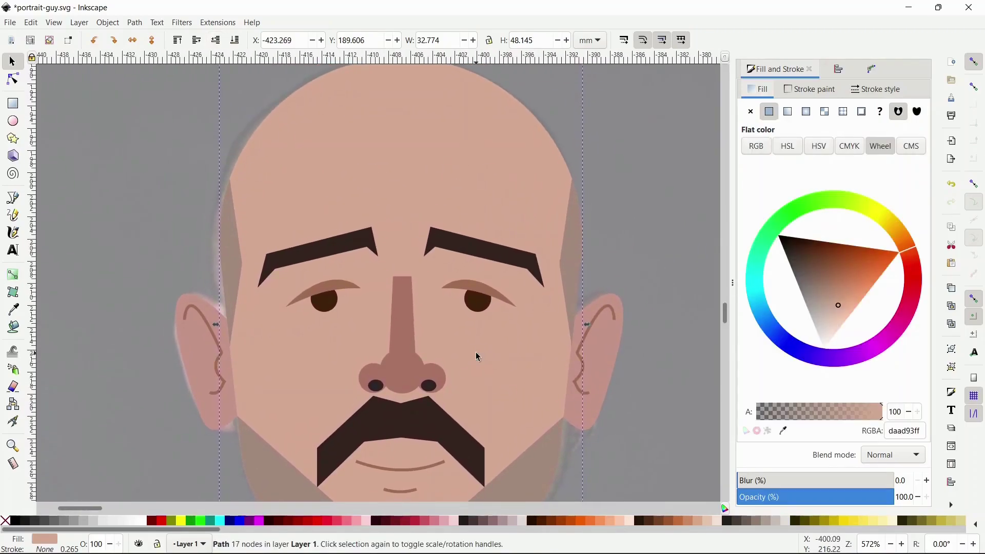
key("b")
left_click(296, 203)
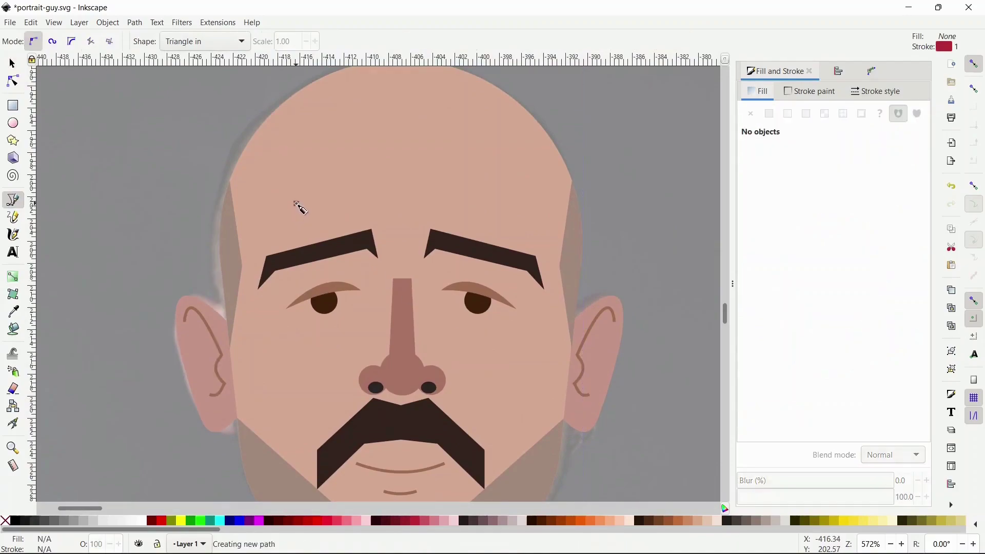
double_click(488, 204)
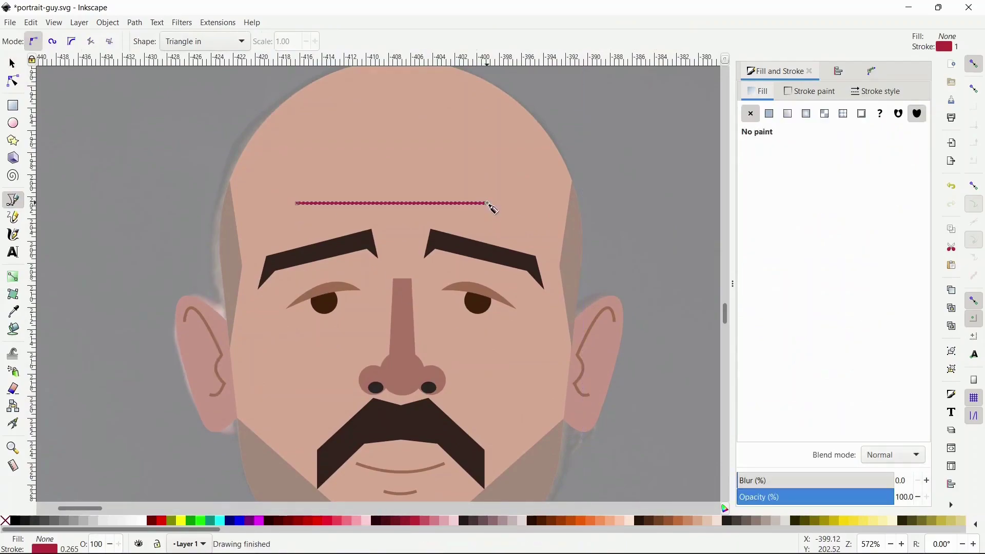
key("d")
left_click(474, 289, "shift")
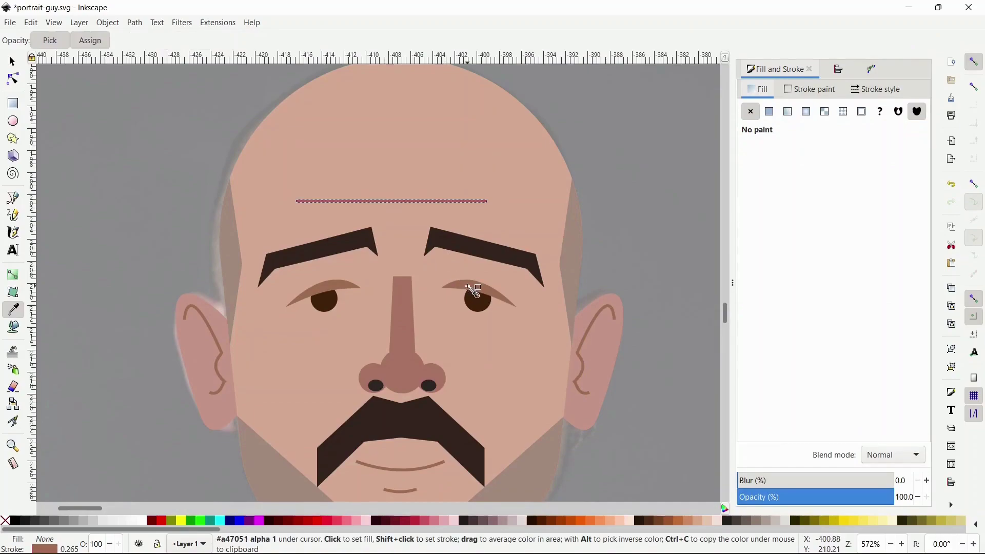
Bend the forehead line slightly upward into an arc and place a duplicate of it parallel on the forehead
key("s")
key("n")
left_click_drag(404, 202, 400, 191)
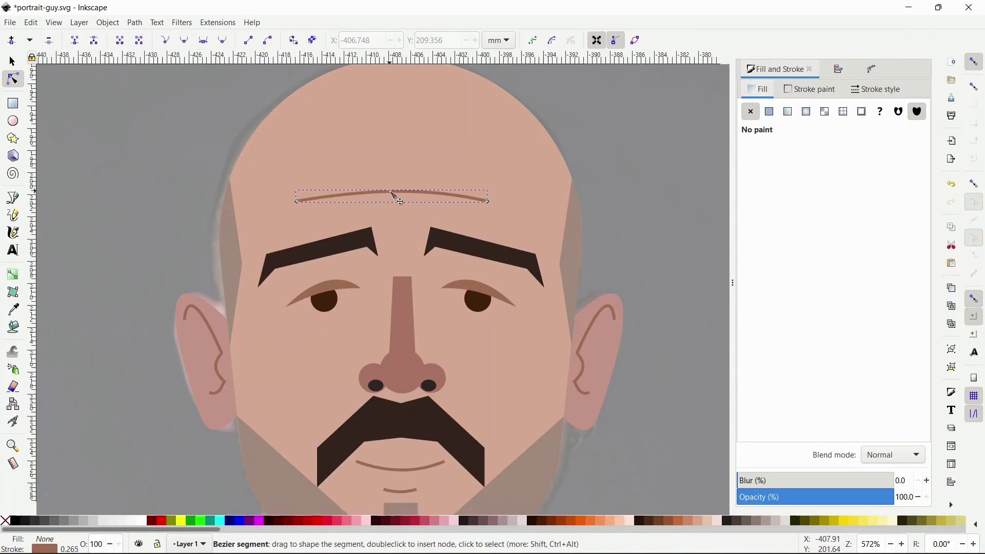
key("s")
left_click_drag(402, 192, 401, 167)
key("ctrl+d")
left_click(401, 167)
Draw a rectangle of about 24 by 37 mm over the neck, from nose level down to the collar
key("z")
key("minus")
key("minus")
key("minus")
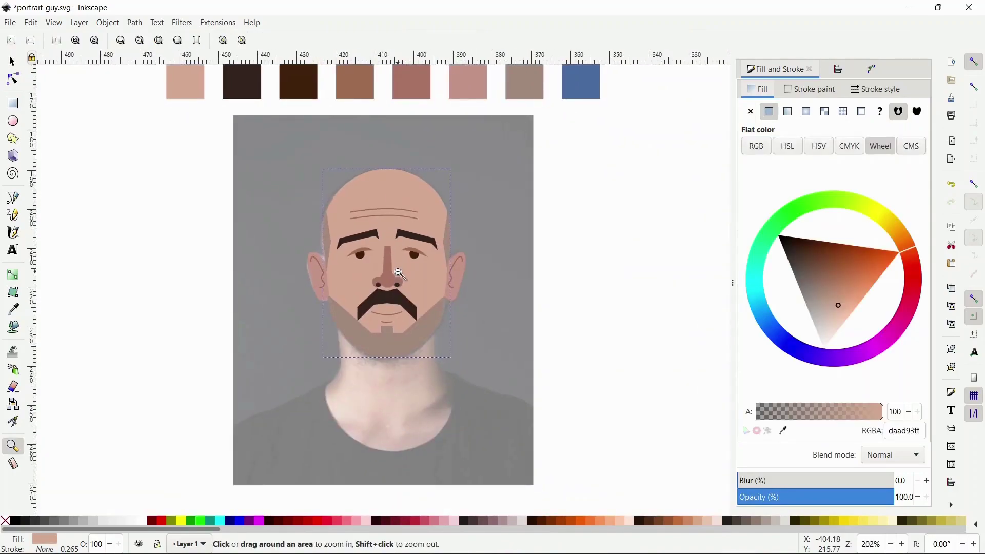
key("plus")
key("plus")
key("r")
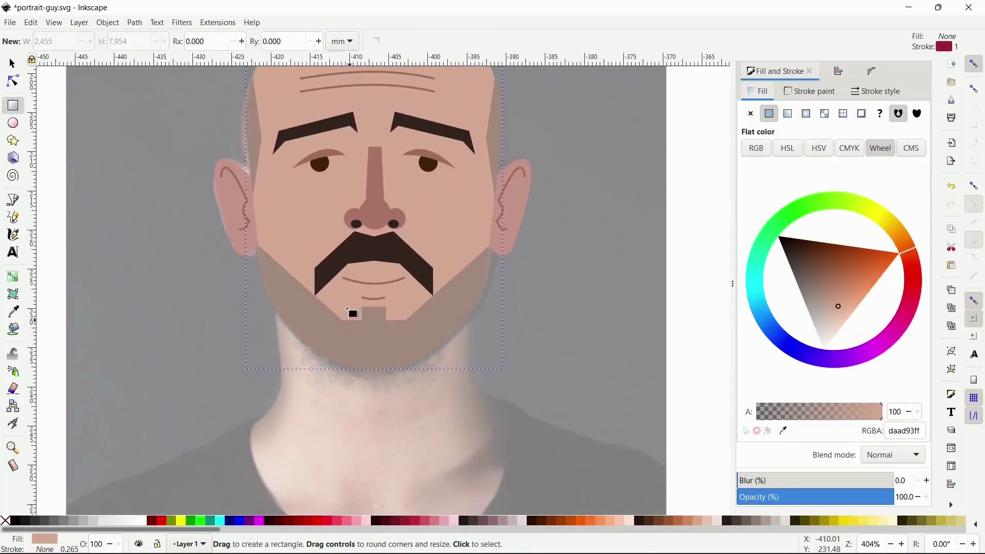
mouse_move(279, 214)
left_mouse_down()
mouse_move(331, 352)
mouse_move(468, 462)
mouse_move(470, 506)
left_mouse_up()
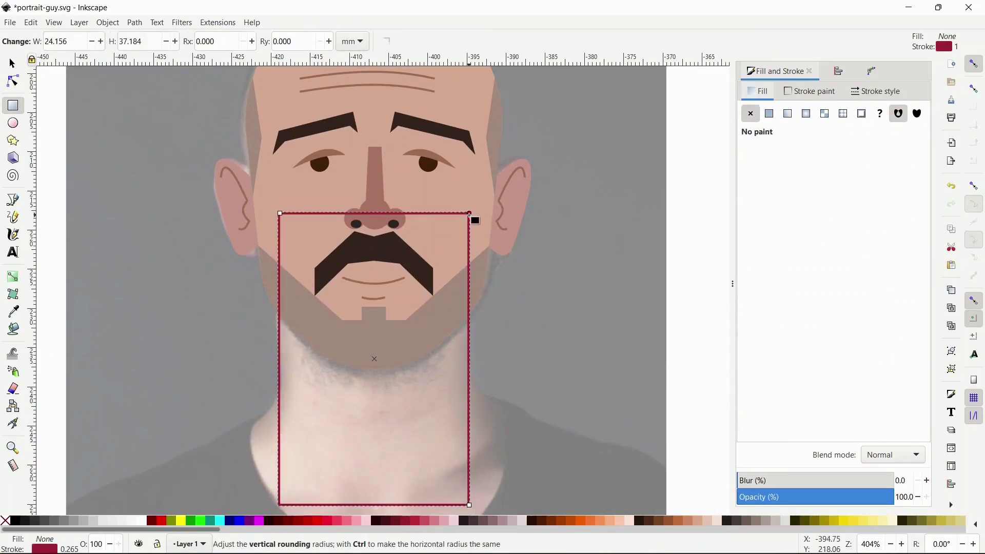
Extend the neck rectangle upward to about 40 mm high and fully round its corners
left_click_drag(470, 214, 475, 354)
key("ctrl+z")
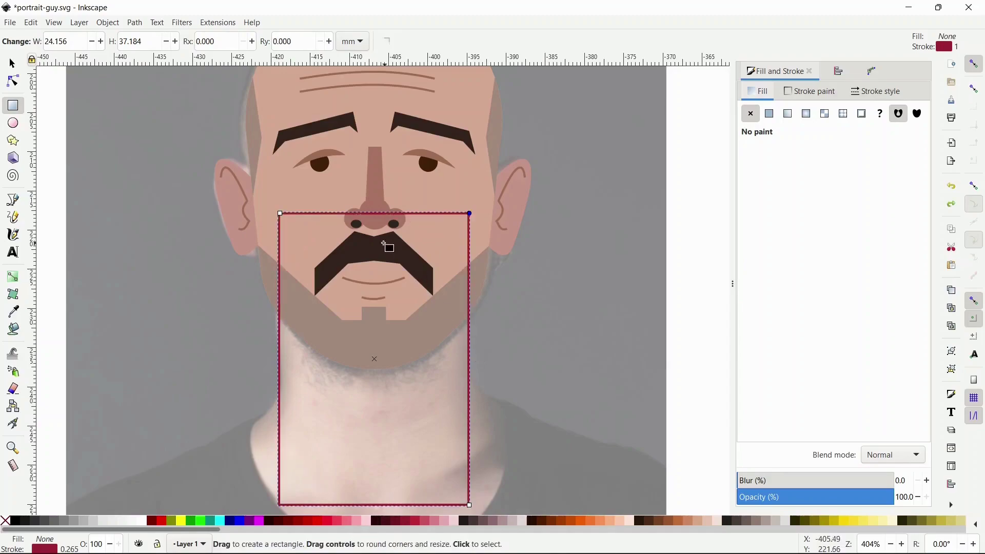
key("s")
left_click_drag(374, 210, 378, 190)
key("n")
left_click_drag(470, 190, 469, 284)
key("s")
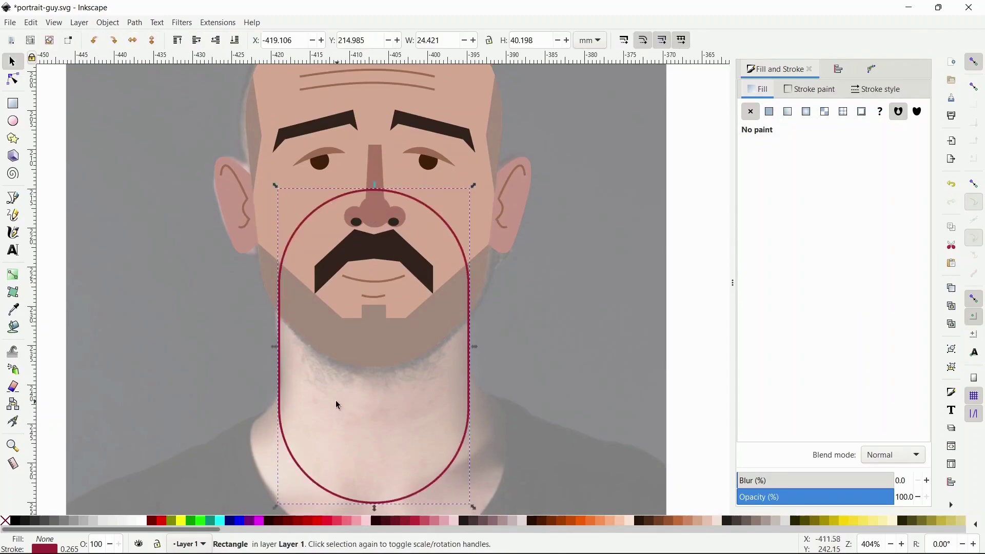
Fill the neck shape with the face's skin color (daad93), without a stroke, and lower it behind the head
key("d")
left_click(286, 172)
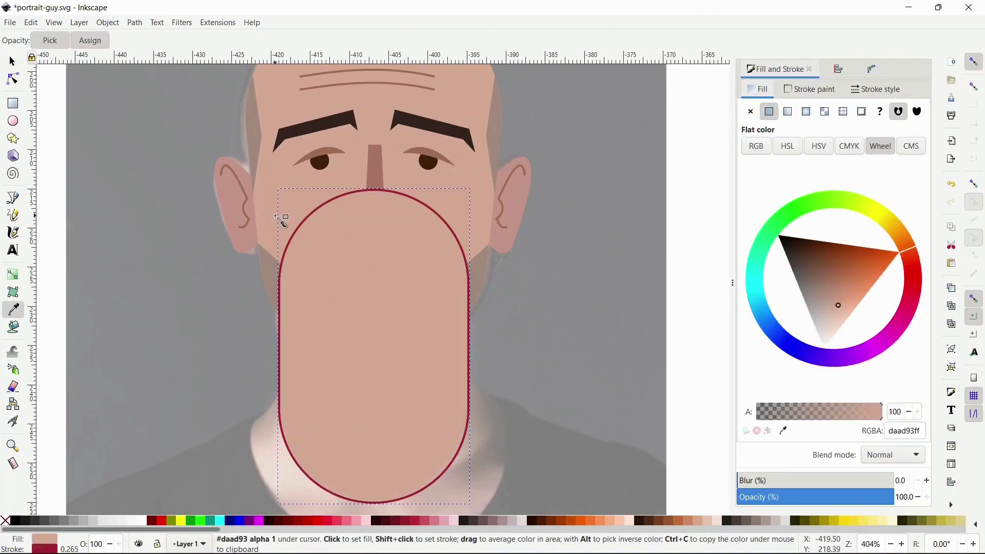
left_click(5, 520, "shift")
key("s")
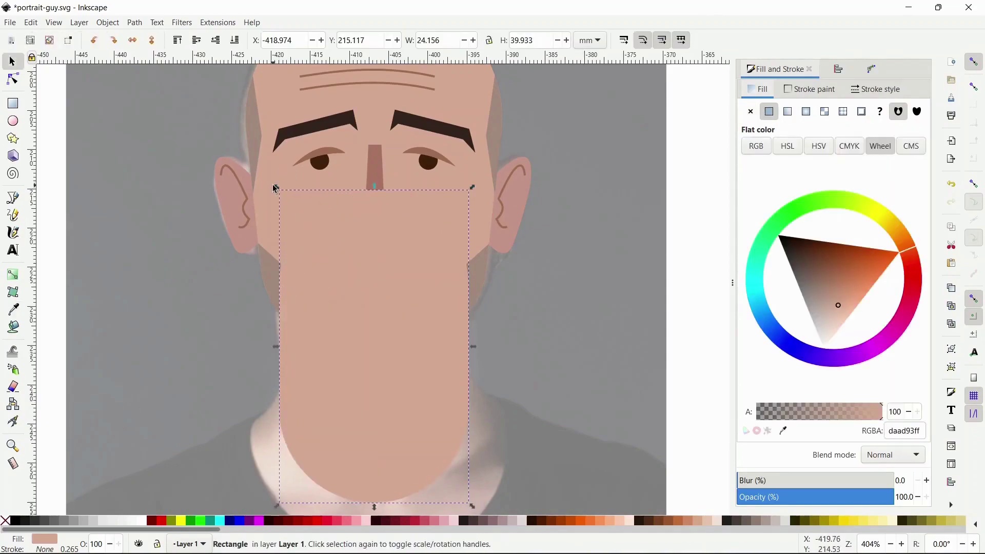
left_click(217, 45)
left_click(217, 42)
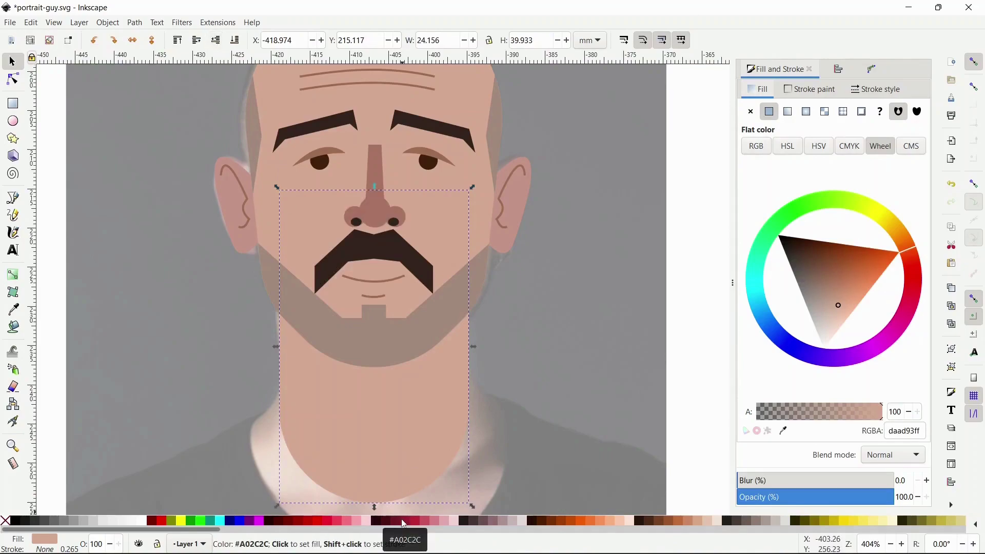
Select all parts of the head, including the ears and facial features but not the neck, and group them
scroll(368, 441, "down", 2)
left_click_drag(192, 198, 503, 407)
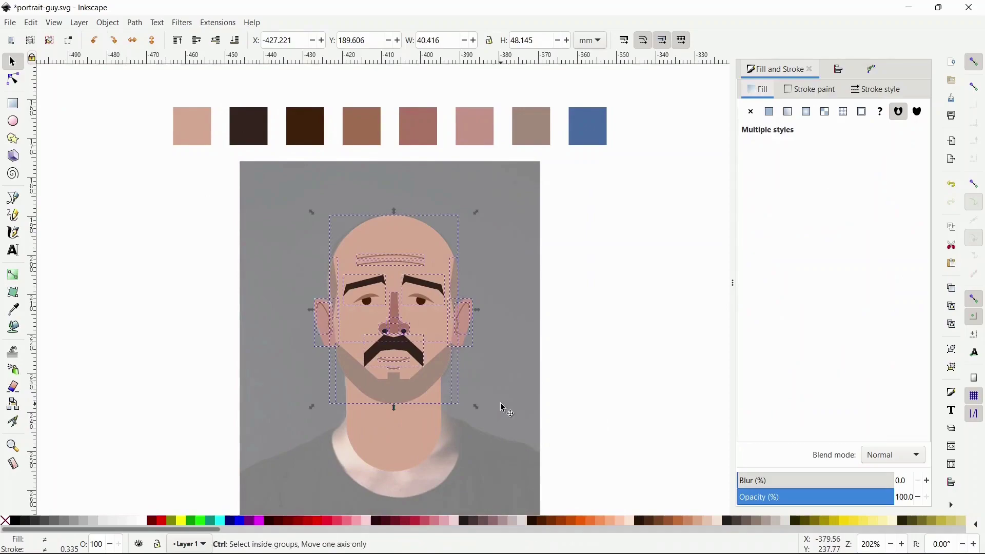
key("ctrl+g")
Draw a square-cornered rectangle of about 77 by 32 mm over the shirt area and convert it to a path
key("z")
left_click(390, 410)
key("space")
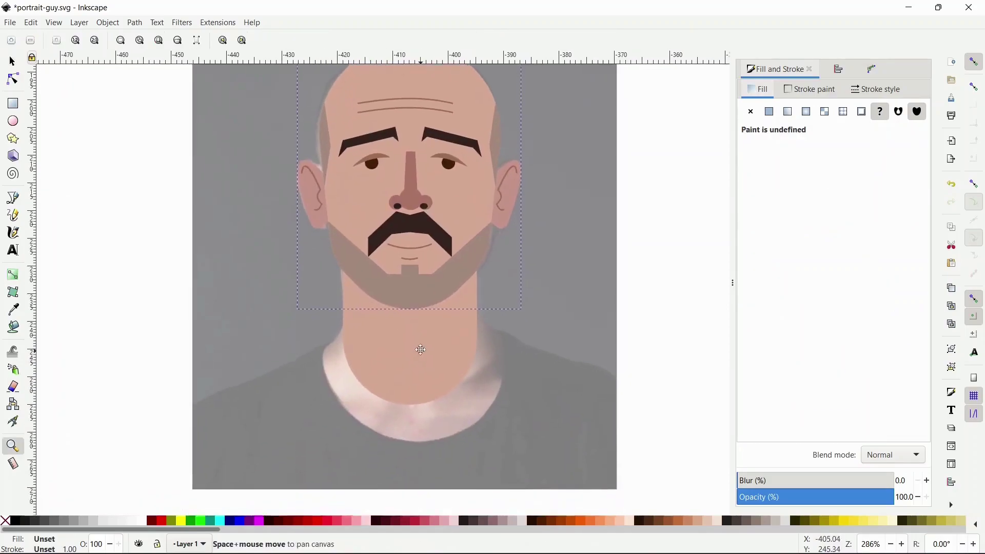
key("r")
mouse_move(192, 313)
left_mouse_down()
mouse_move(367, 468)
mouse_move(624, 497)
mouse_move(616, 492)
left_mouse_up()
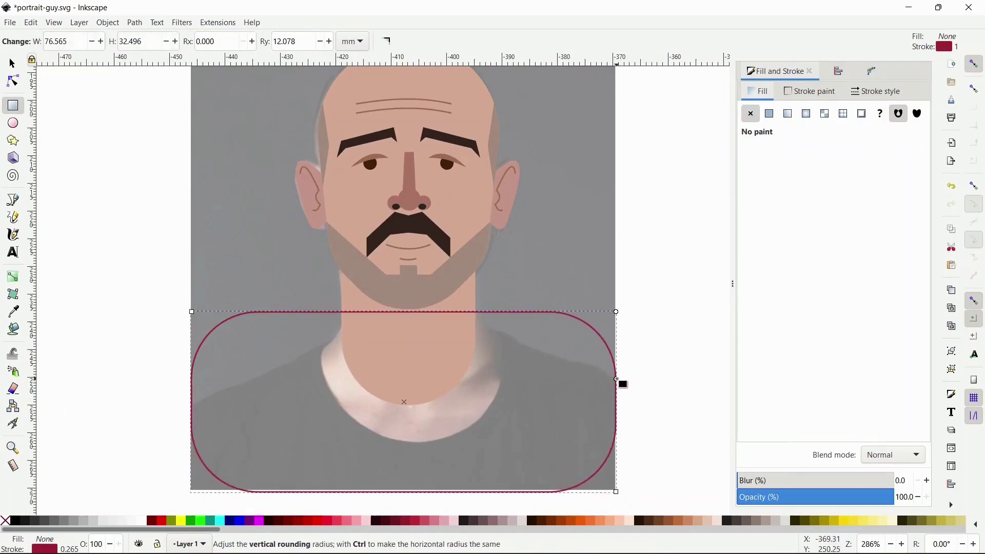
left_click_drag(617, 379, 625, 259)
left_click(134, 23)
left_click(164, 35)
Lower the shirt's two upper corners and raise a new middle node on the upper edge to form sloping shoulders
left_click(12, 81)
left_click(206, 311)
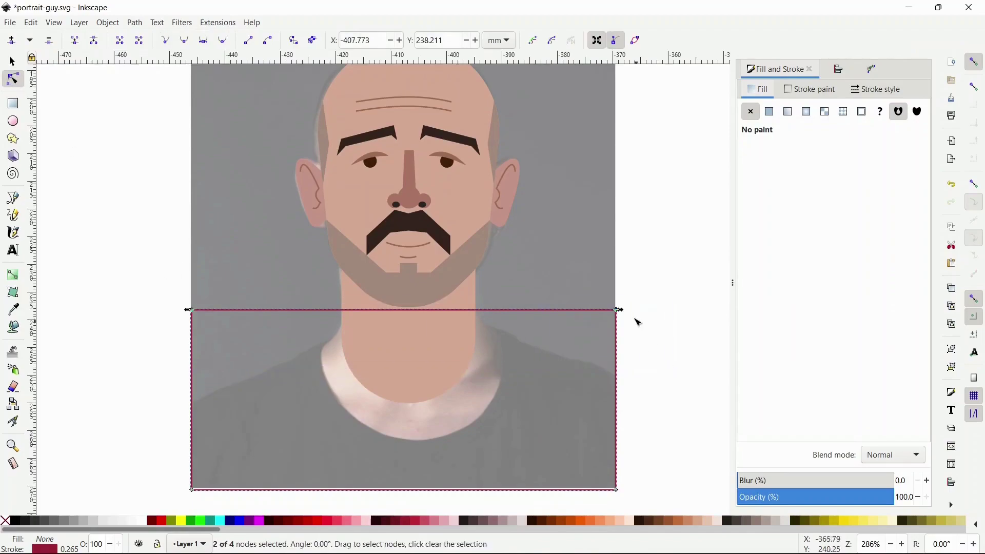
left_click_drag(617, 310, 618, 363)
left_click(12, 41)
left_click(405, 363)
left_click_drag(404, 363, 405, 315)
Remove the shirt's stroke and fill it with the blue swatch color (486ba2)
left_click(5, 521, "shift")
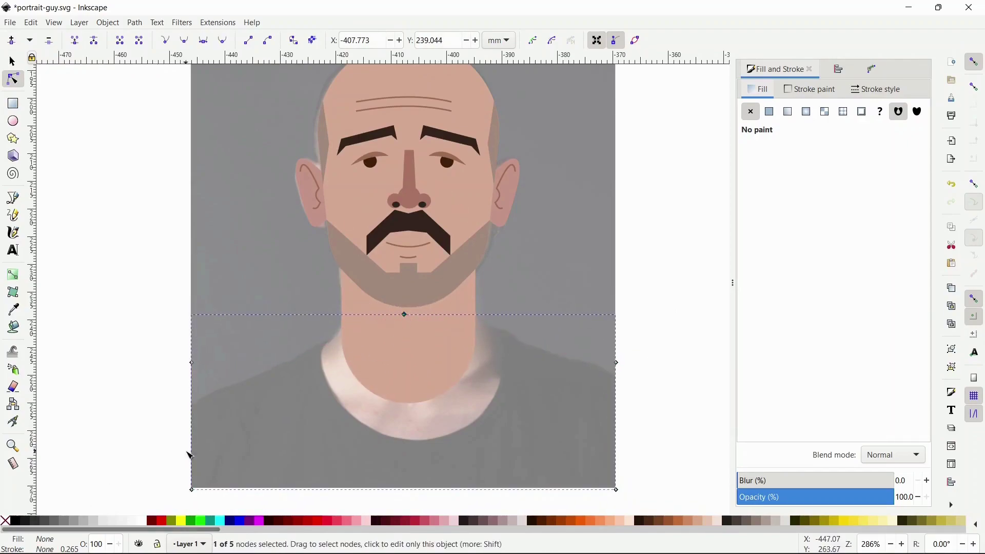
key("z")
left_click(249, 405, "shift")
key("d")
left_click(472, 164)
Lower the shirt behind the head and neck, and move the neck shape up slightly
key("z")
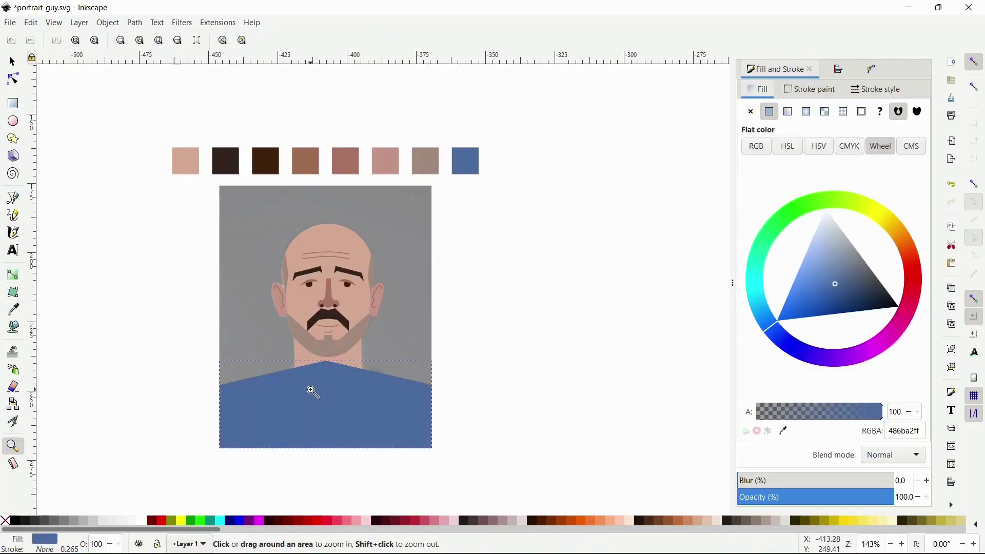
left_click(310, 391)
key("s")
left_click(217, 42)
left_click_drag(348, 386, 348, 379)
Move the shirt's two outer shoulder corners down for a steeper slope and shift the whole shirt slightly upward
left_click(212, 408)
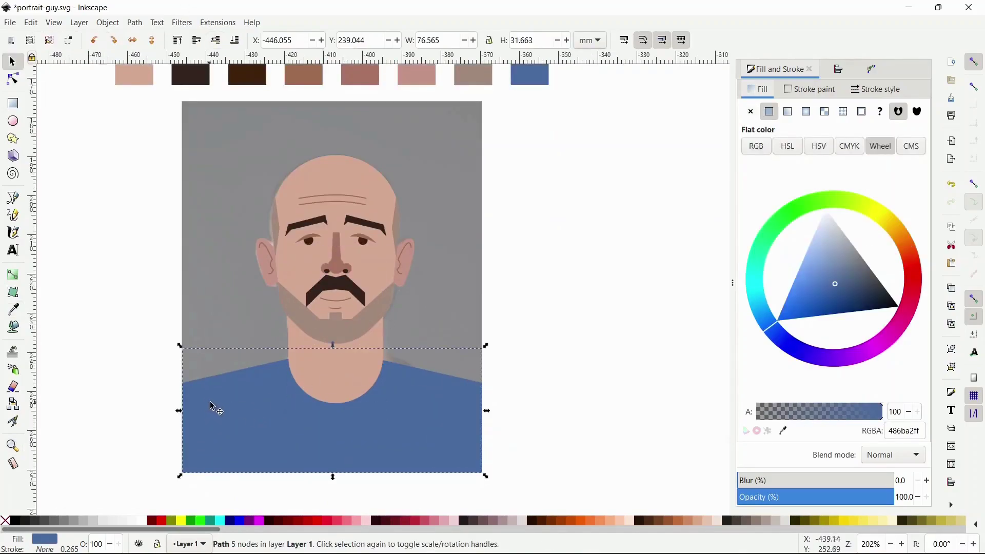
key("n")
left_click_drag(534, 425, 533, 424)
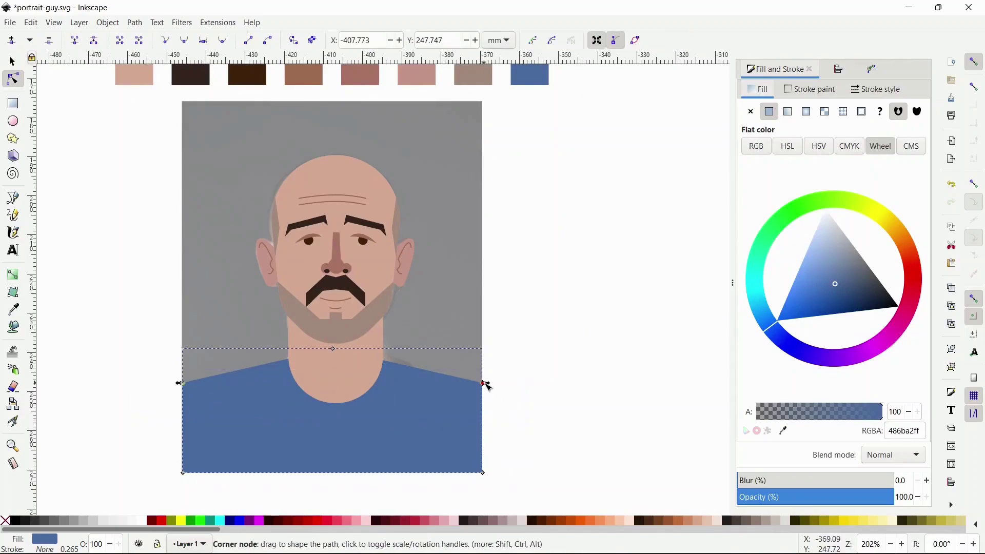
left_click_drag(484, 383, 485, 398)
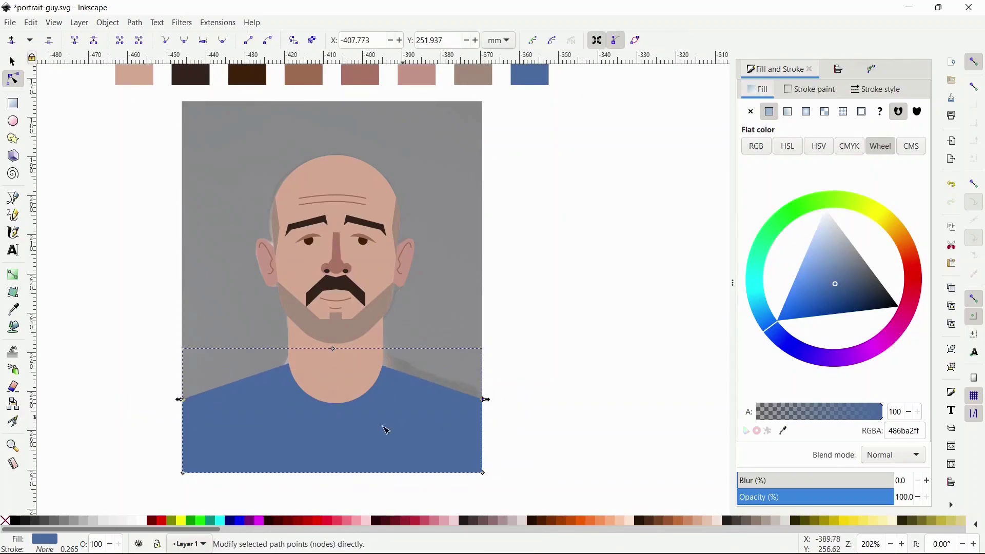
key("s")
left_click_drag(374, 423, 373, 413)
Delete the reference photo behind the portrait
left_click(218, 290)
key("Escape")
left_click(215, 294)
key("Delete")
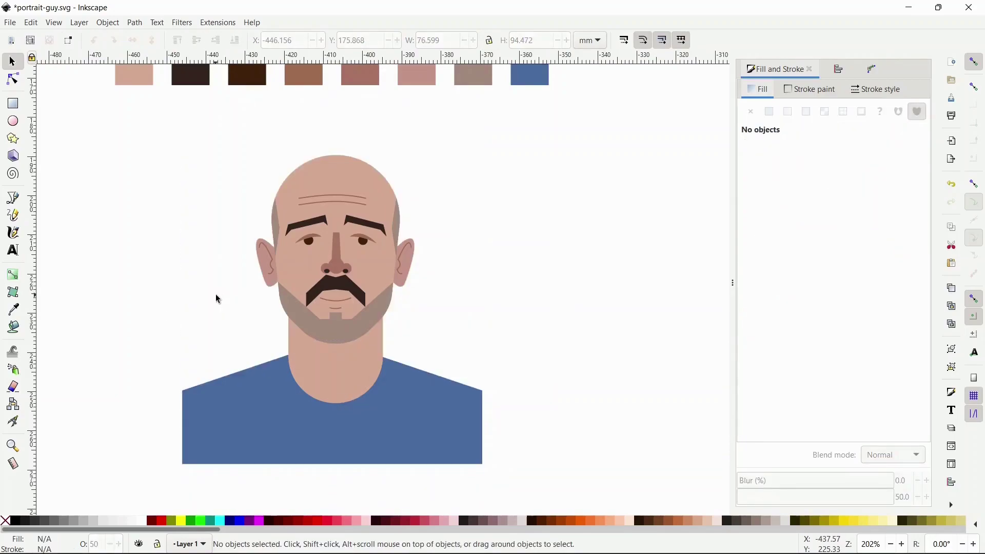
Select the neck, head group and shirt and center them on a common vertical axis
left_click(308, 345)
left_click(294, 195, "shift")
left_click(248, 446, "shift")
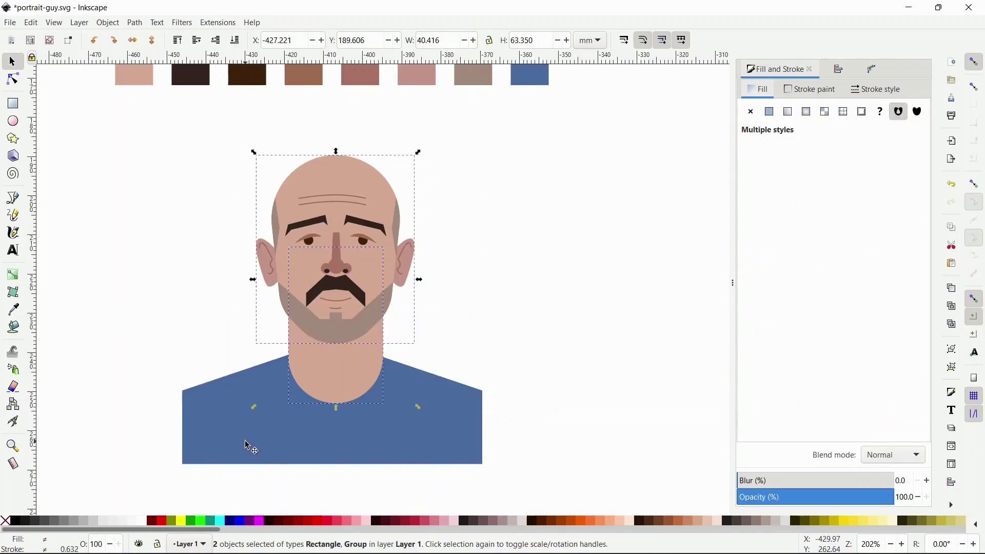
left_click(839, 70)
left_click(852, 118)
key("z")
left_click(573, 316)
left_click_drag(573, 316, 608, 341)
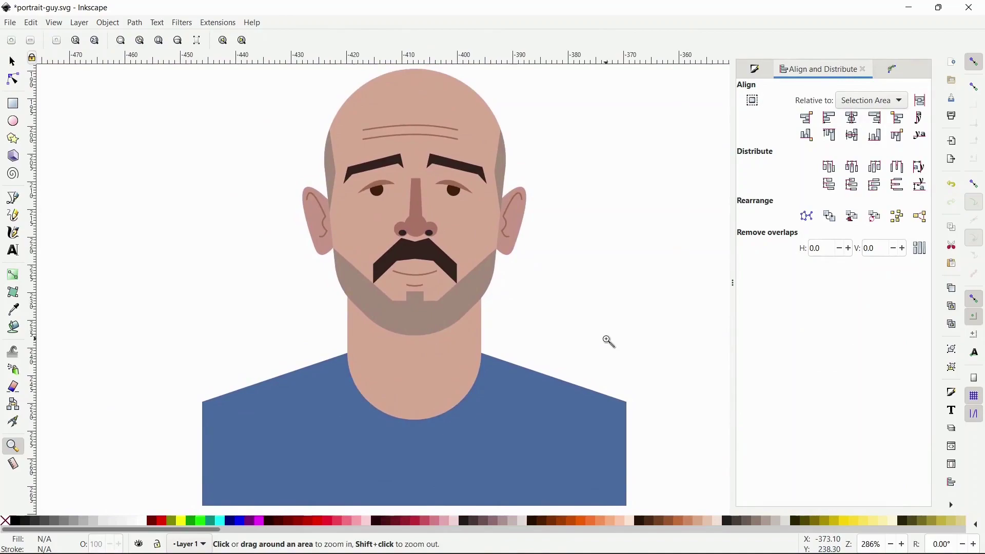